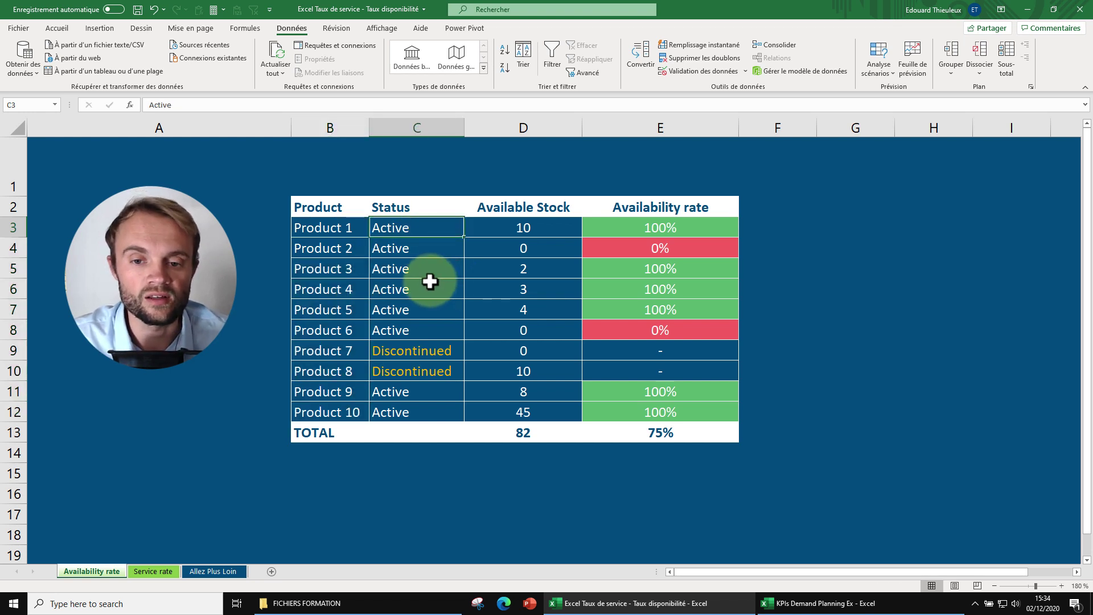
Review the Status values and the Available Stock figures of the products on the Availability rate sheet.
left_click(424, 350)
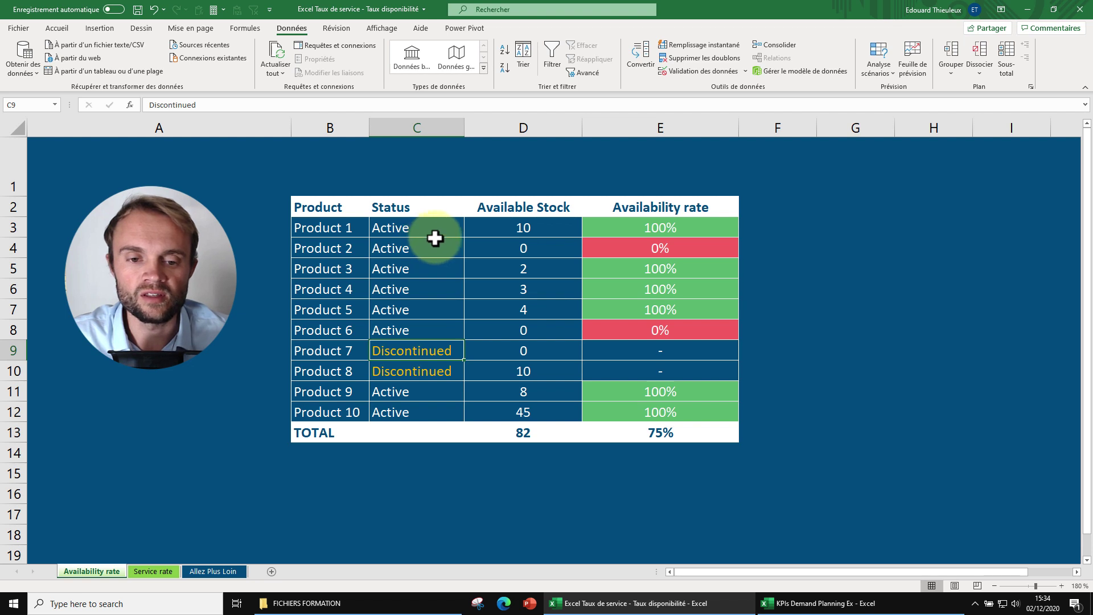
left_click_drag(342, 228, 399, 267)
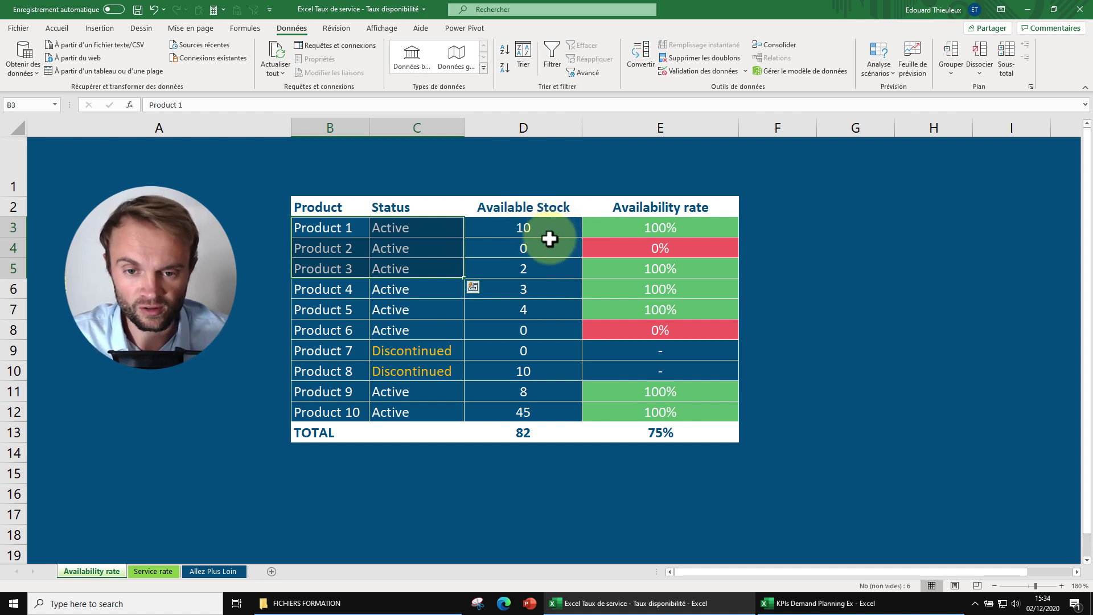
left_click_drag(549, 239, 552, 244)
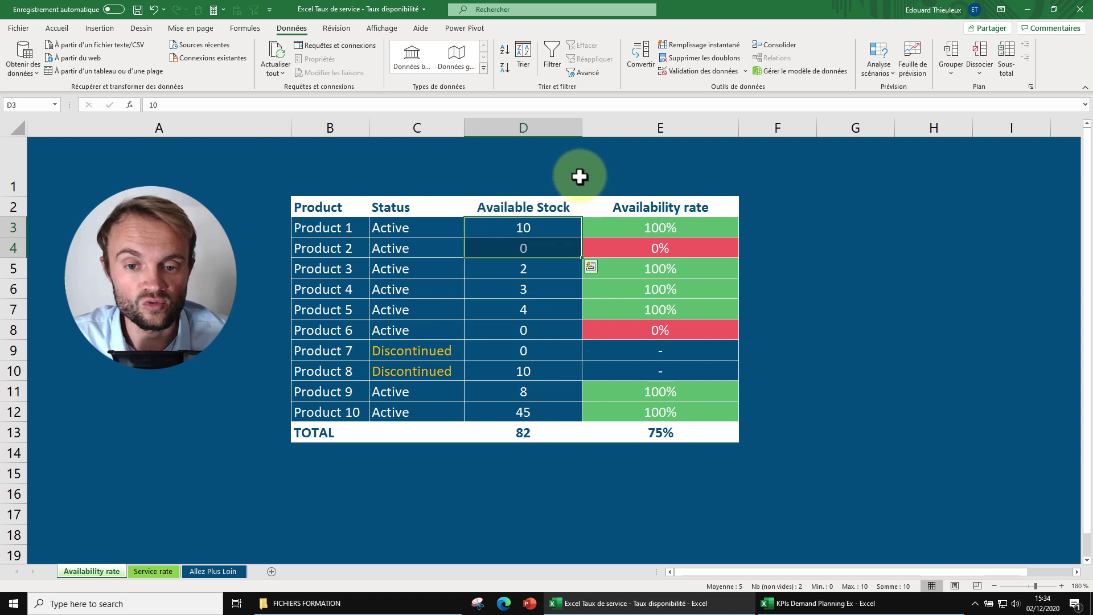
left_click_drag(547, 227, 540, 395)
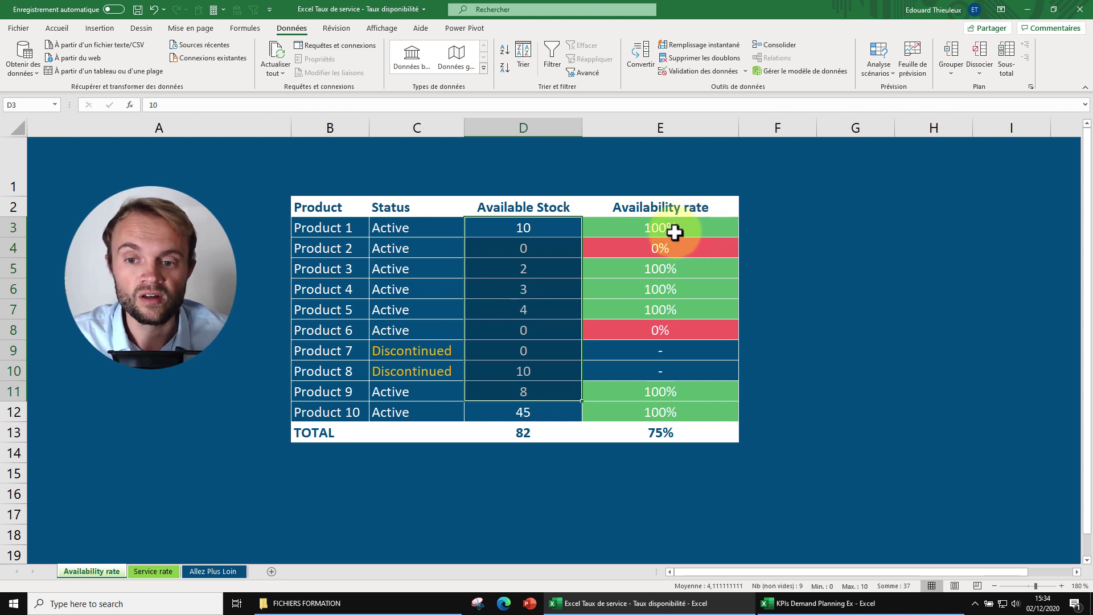
Inspect the availability rate formula for Product 1 in cell E3, leaving it as is.
left_click(705, 234)
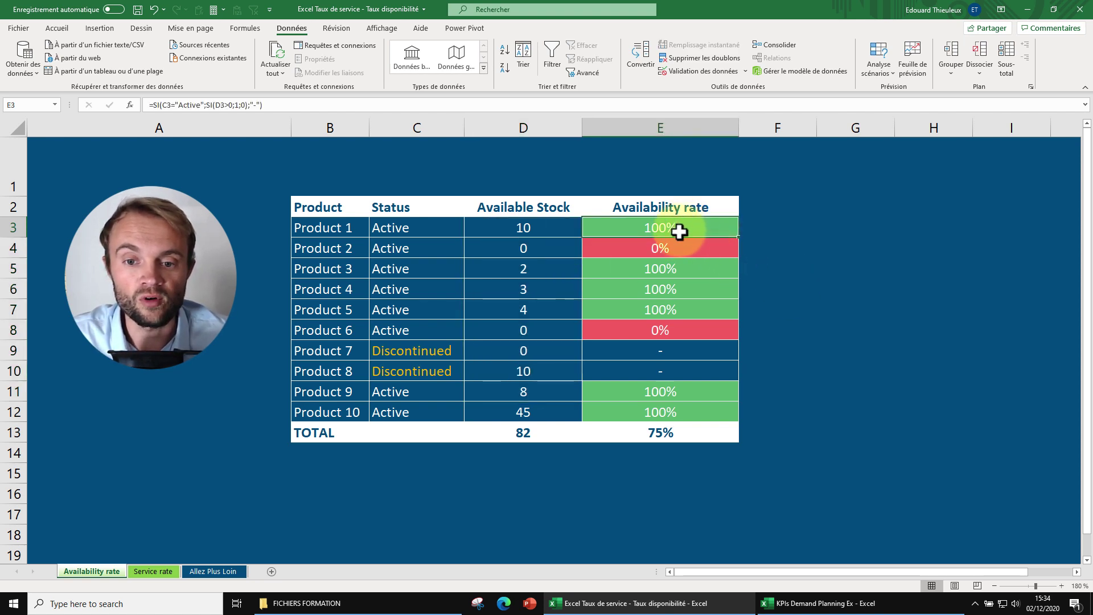
left_click(206, 105)
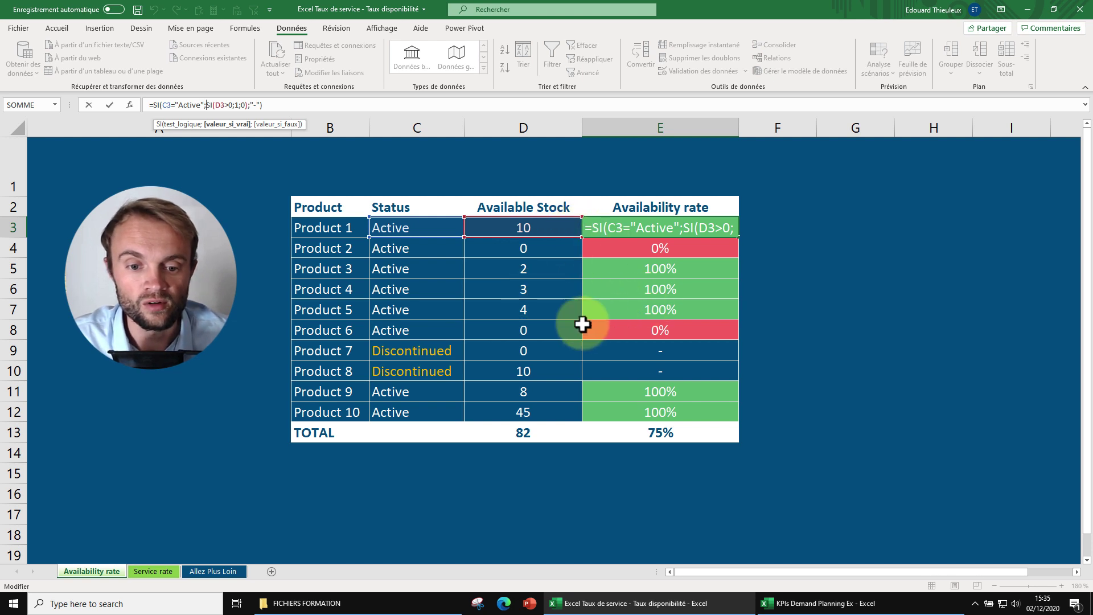
key("Return")
Compare the availability rates of the active products with the discontinued rows for Product 7 and Product 8.
left_click_drag(419, 352, 634, 376)
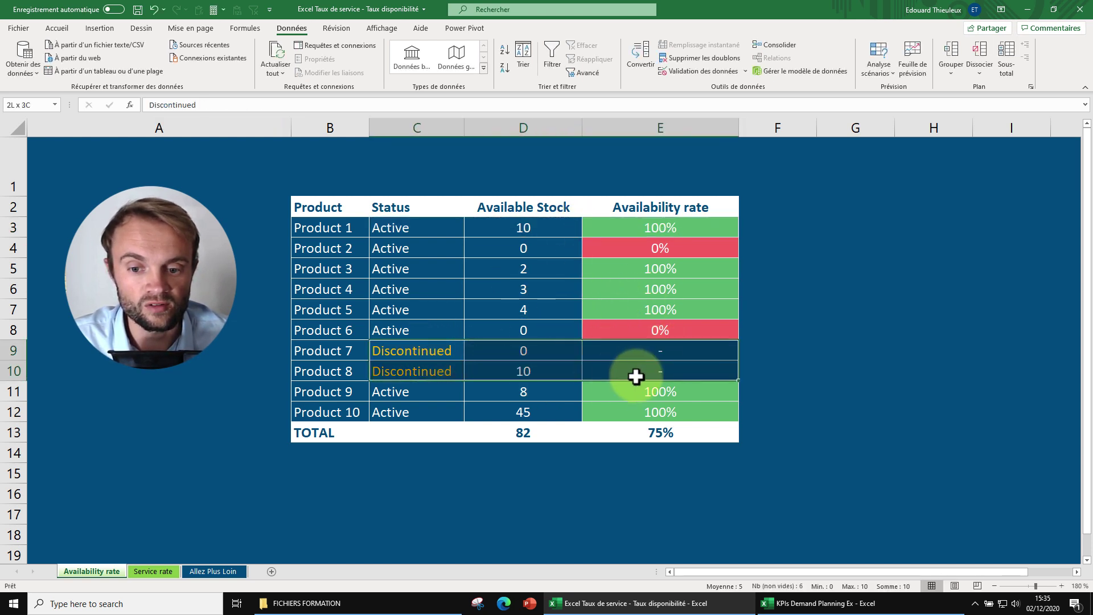
left_click(439, 354)
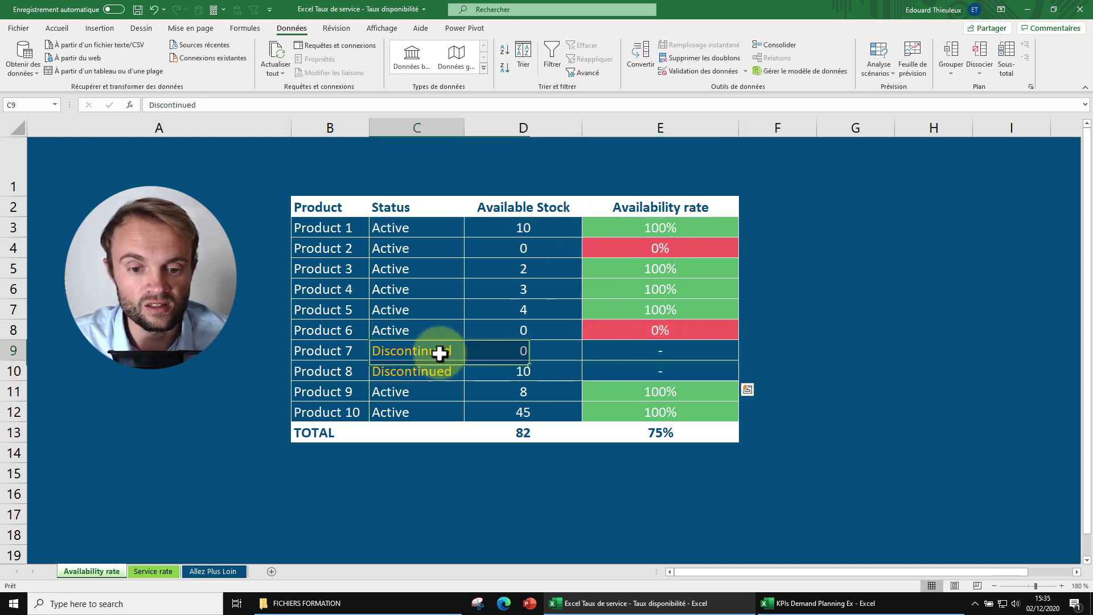
left_click(672, 225)
left_click_drag(672, 225, 665, 331)
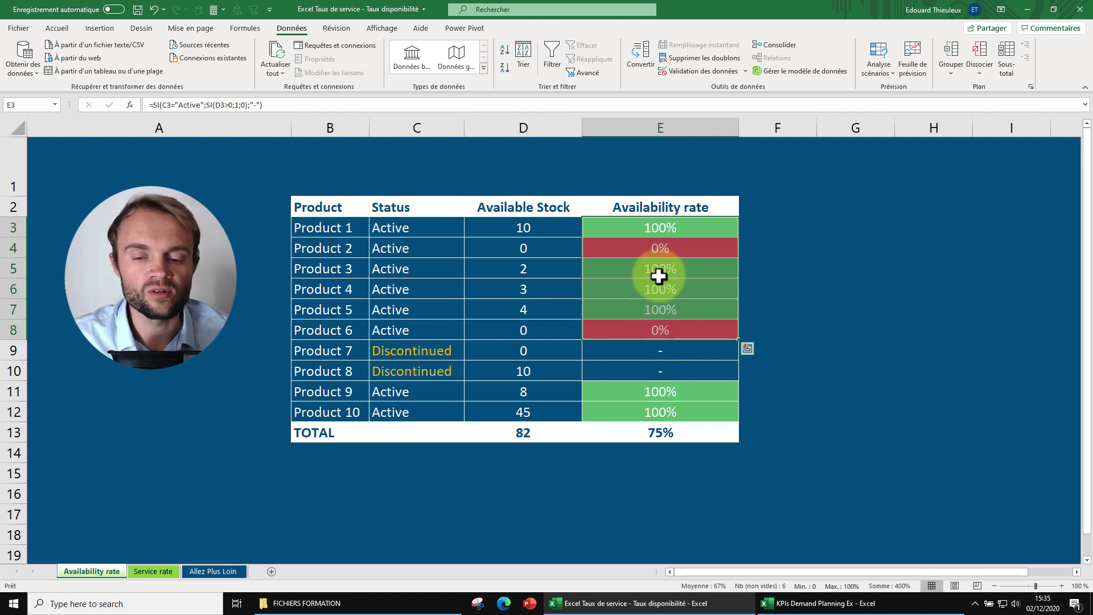
left_click(672, 307)
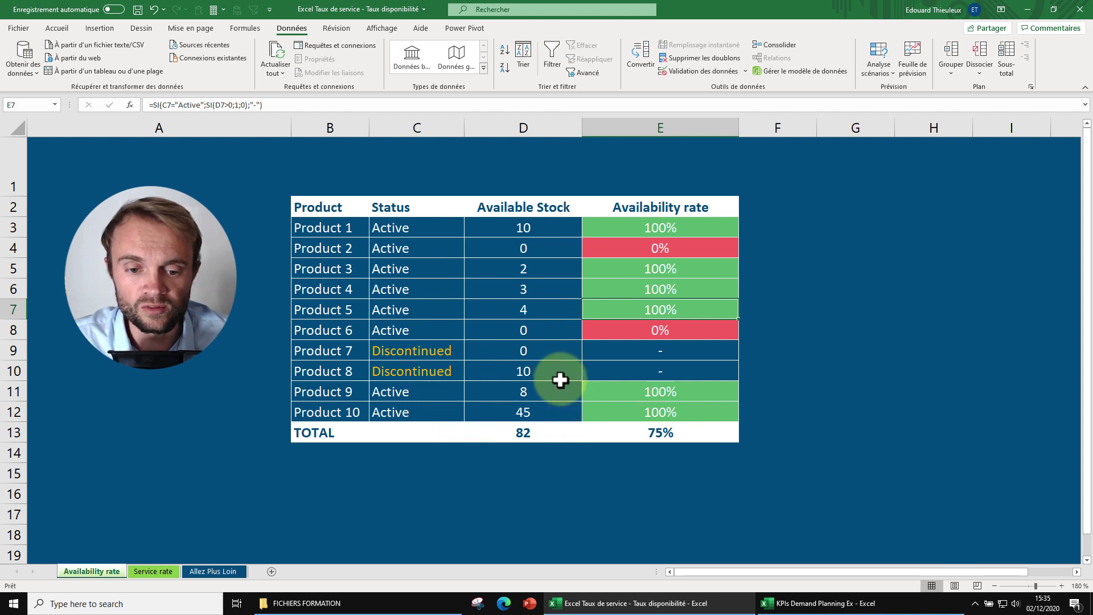
left_click_drag(673, 225, 659, 413)
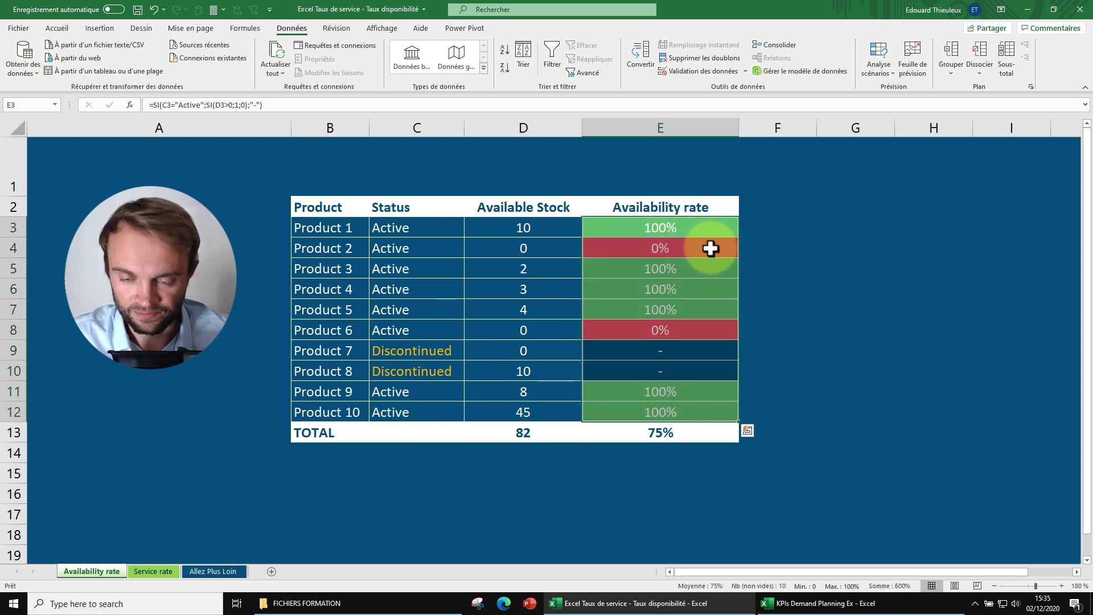
left_click(643, 227)
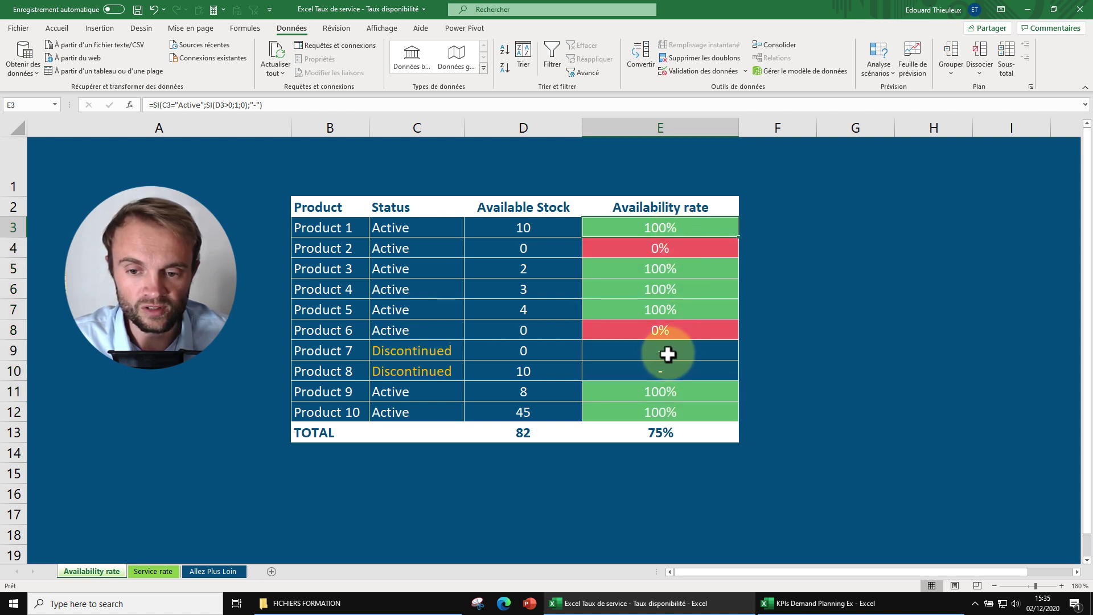
left_click_drag(415, 349, 650, 361)
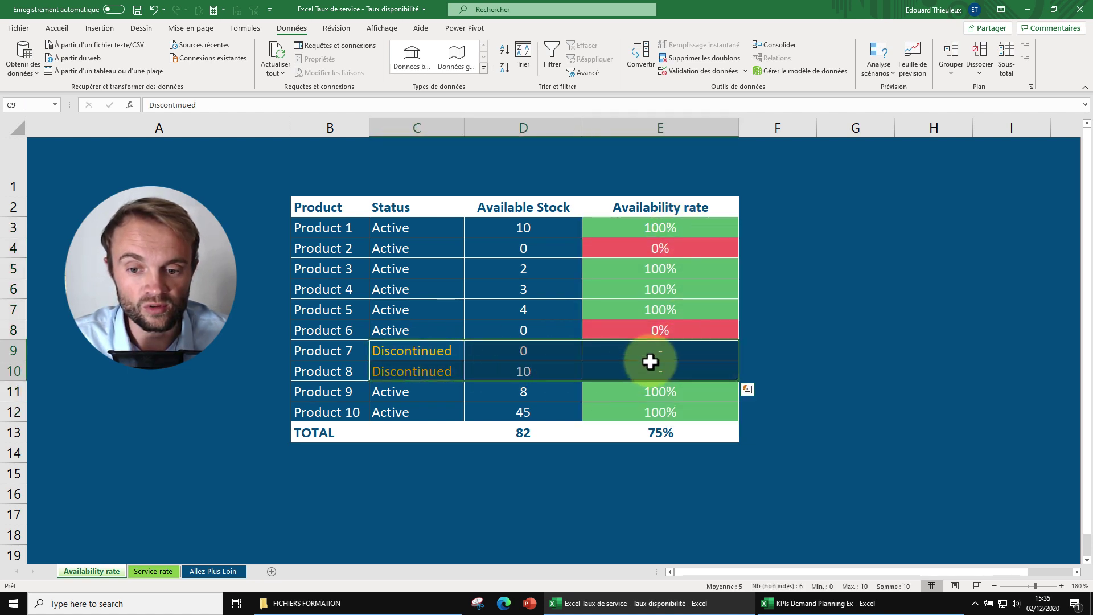
left_click(686, 346)
left_click_drag(694, 247, 639, 355)
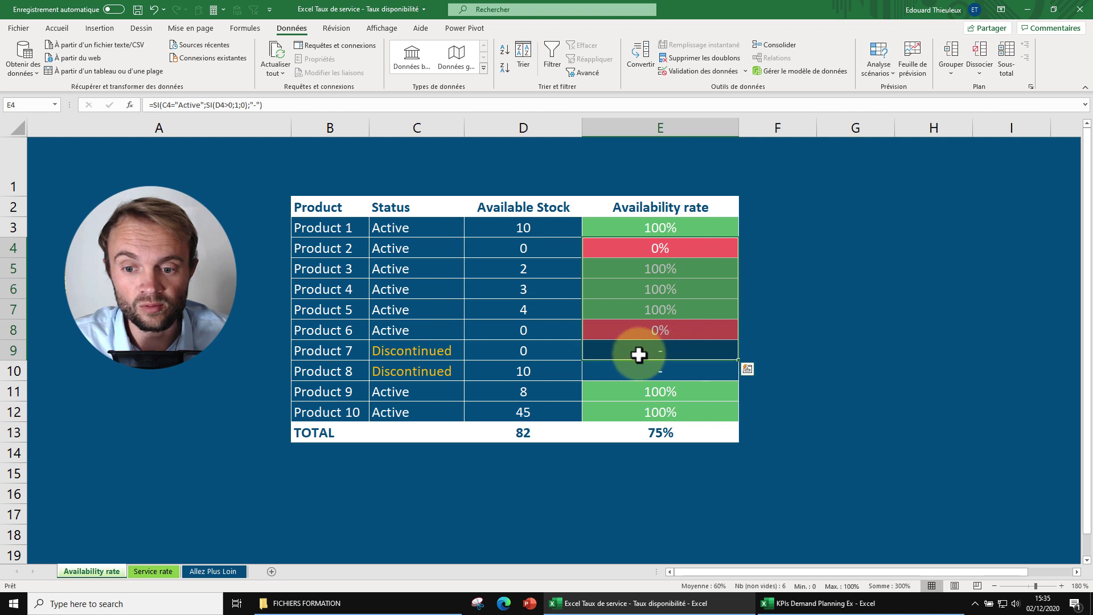
Inspect the formula and source range behind the total availability rate in cell E13.
left_click(663, 433)
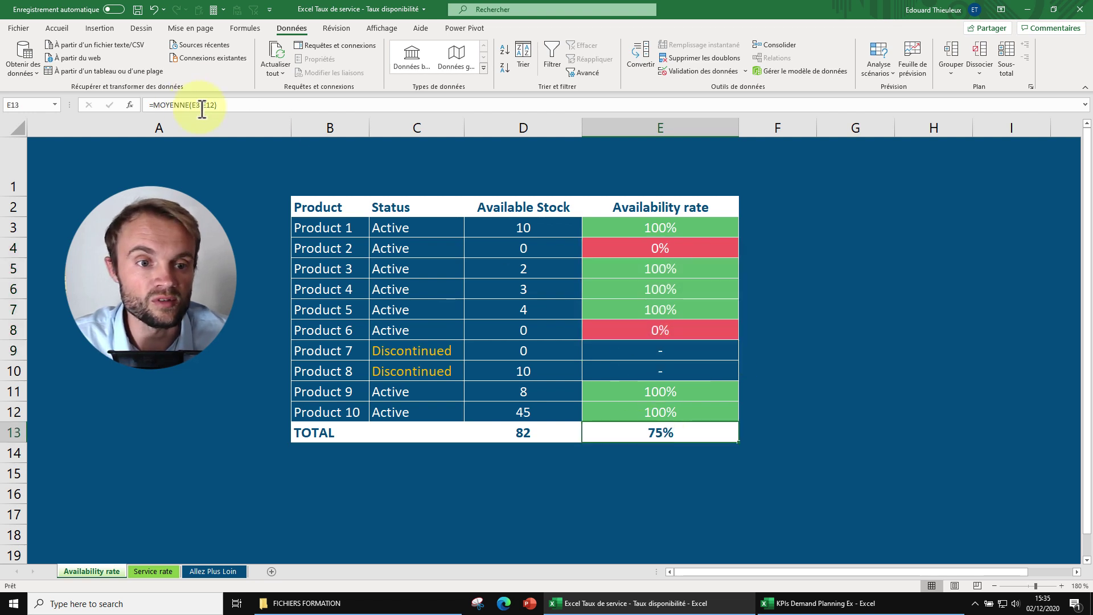
left_click(201, 108)
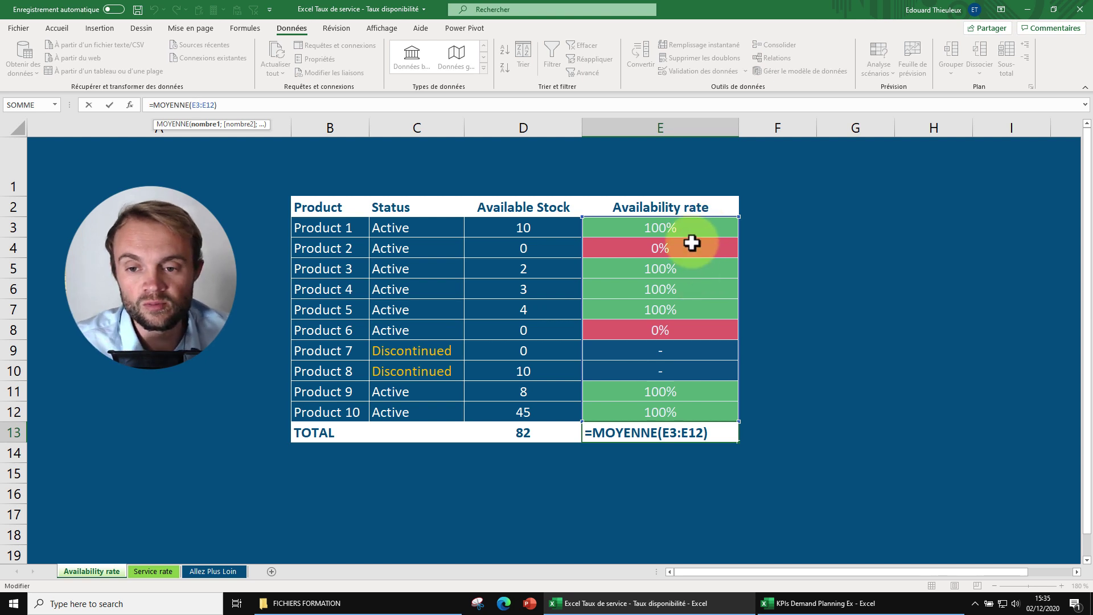
key("ctrl+Return")
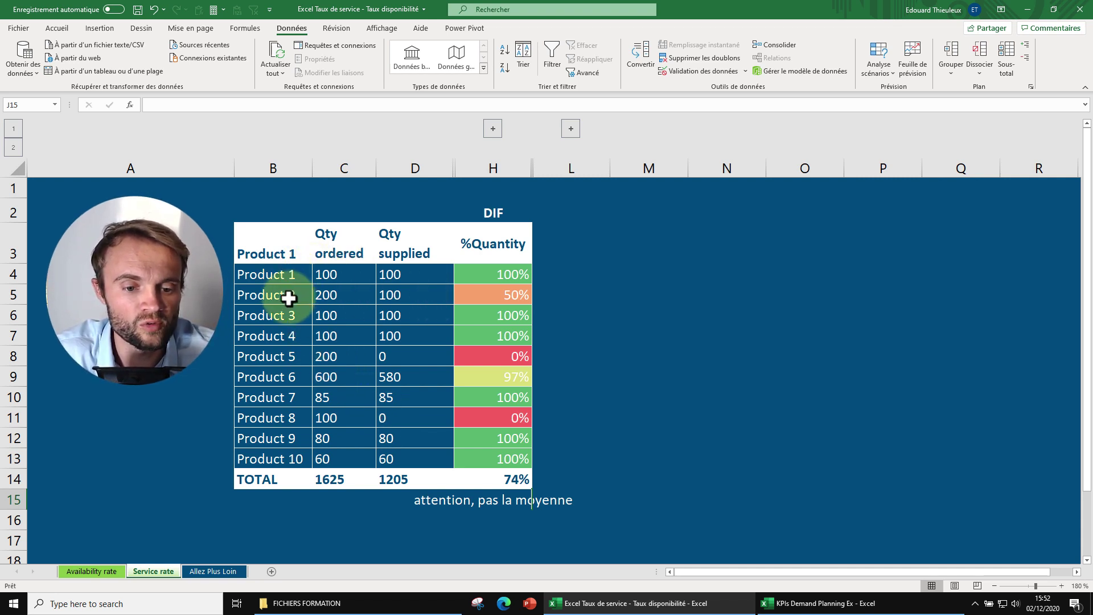
Review the Qty ordered and Qty supplied values of all ten products on the Service rate sheet.
left_click_drag(284, 251, 340, 321)
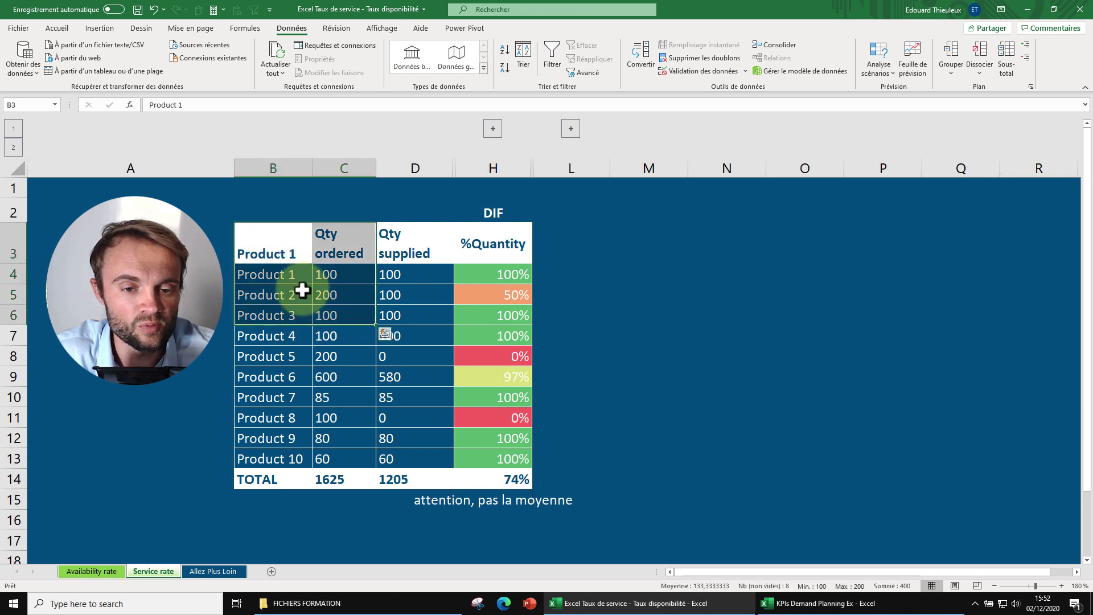
left_click(302, 289)
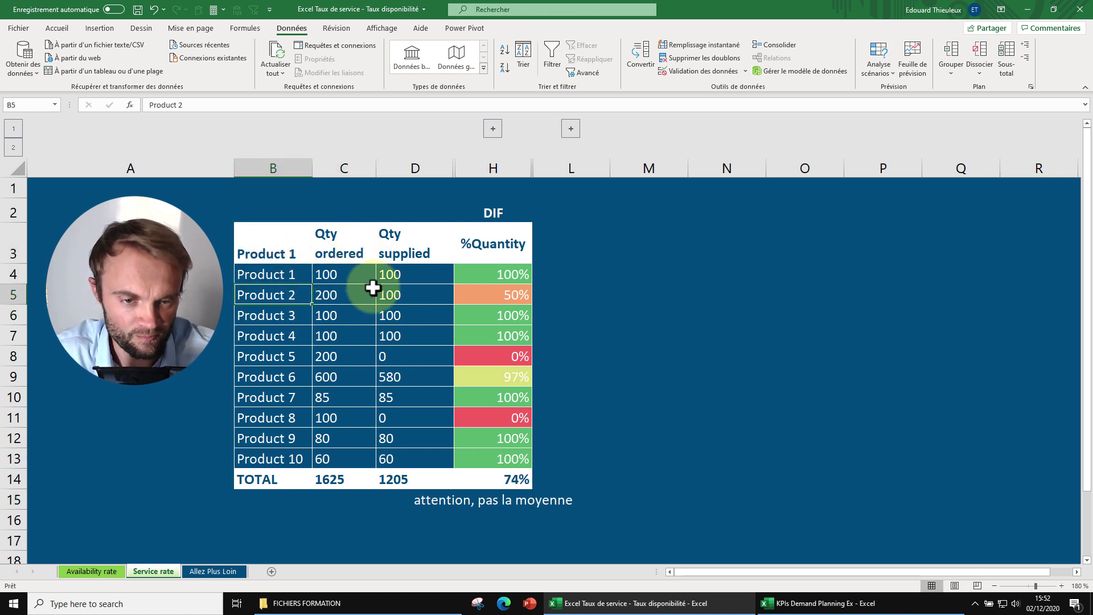
left_click(342, 275)
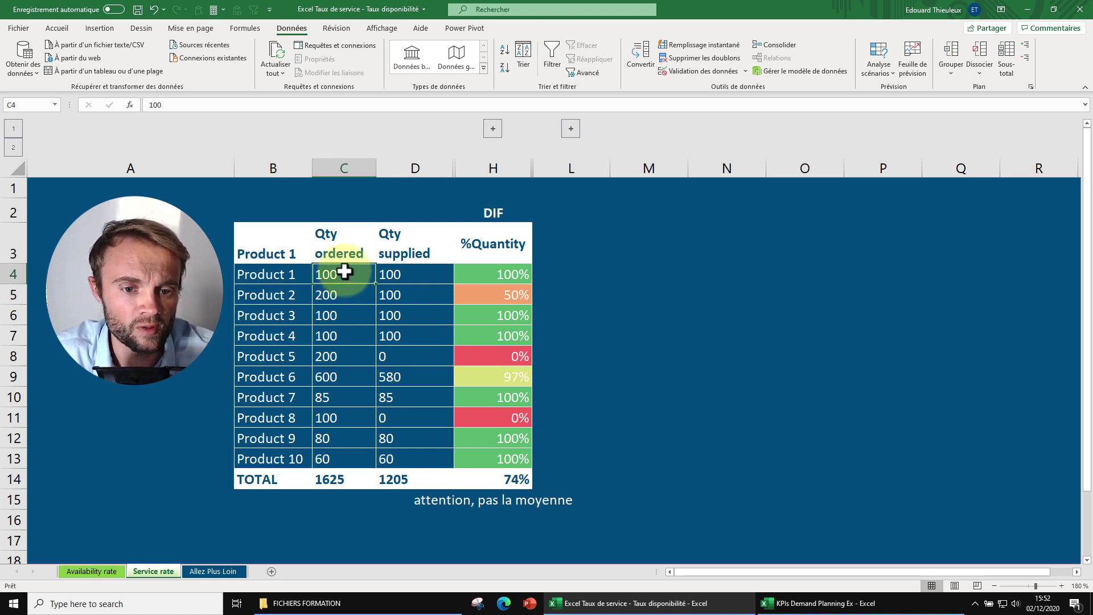
left_click_drag(345, 272, 345, 459)
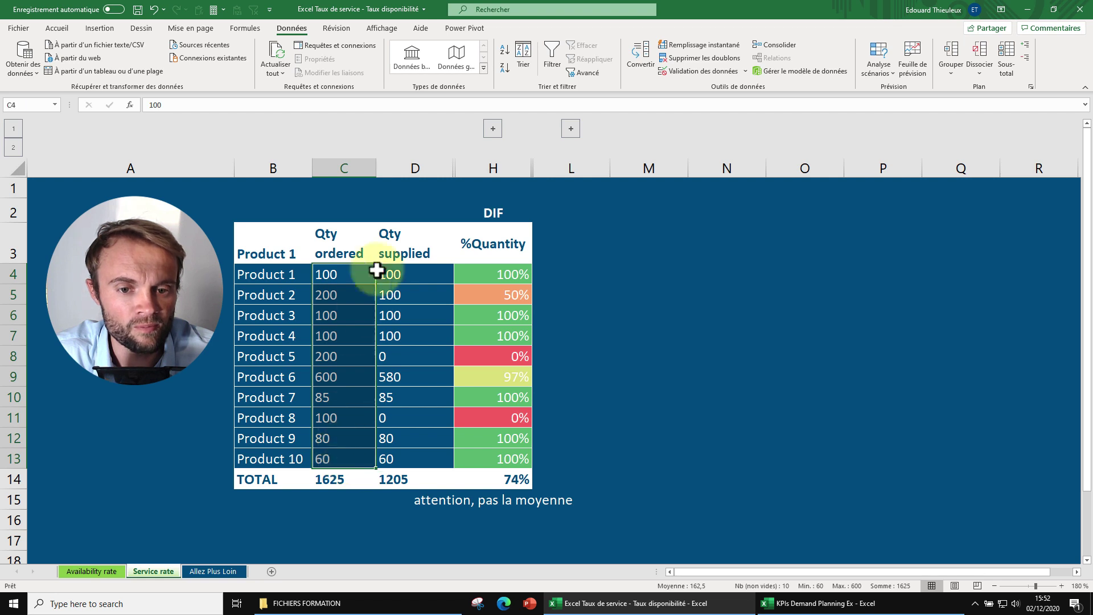
left_click(412, 266)
left_click_drag(414, 274, 415, 459)
Inspect the %Quantity formula for Product 1 in cell H4 and leave it without changes.
left_click(493, 246)
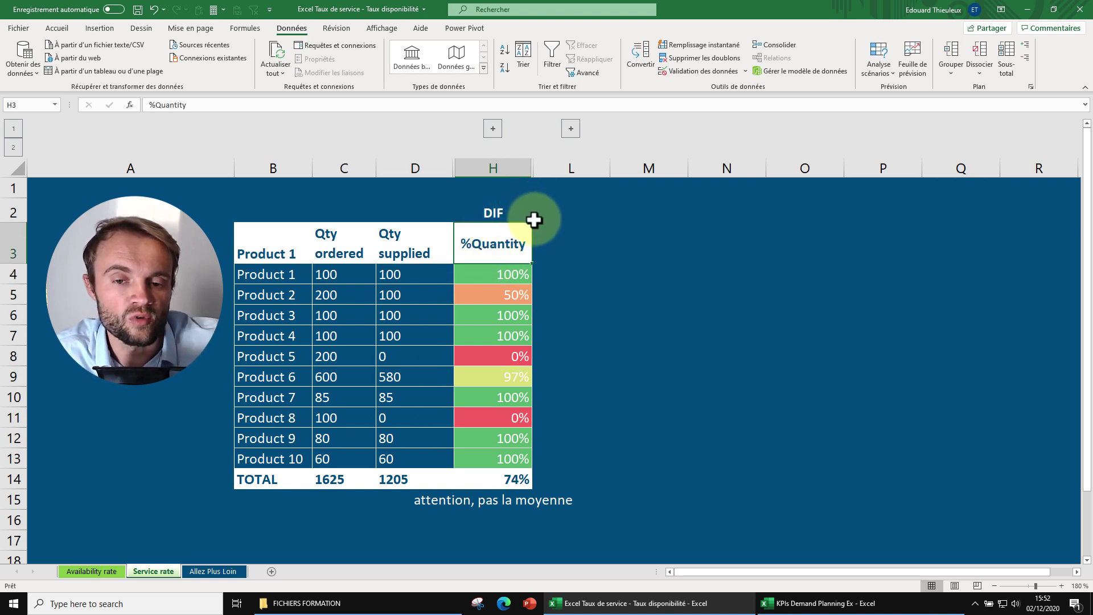
left_click(509, 275)
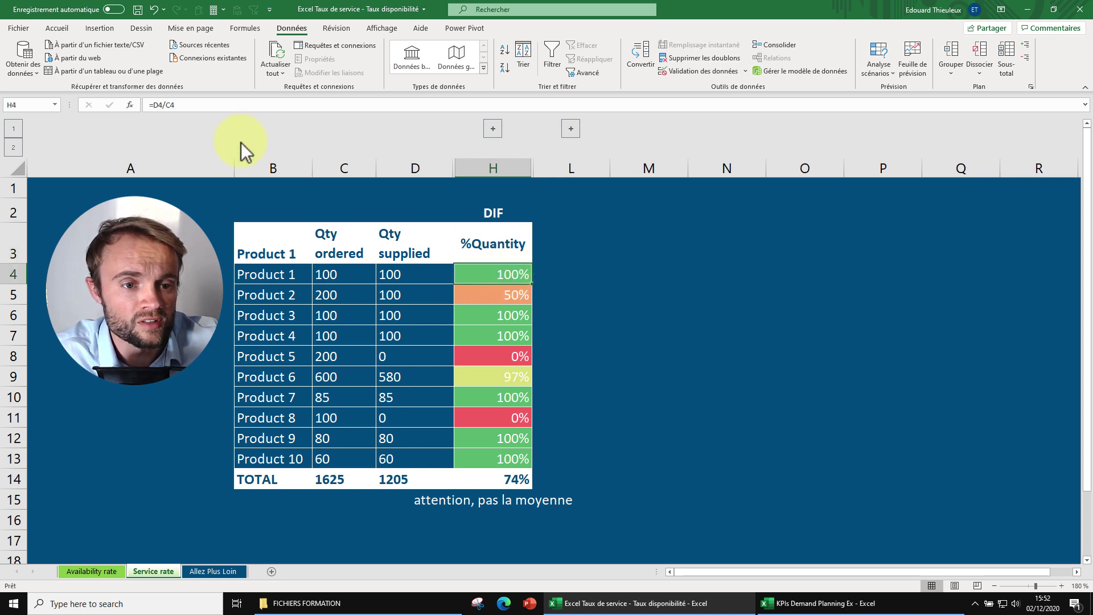
left_click(173, 105)
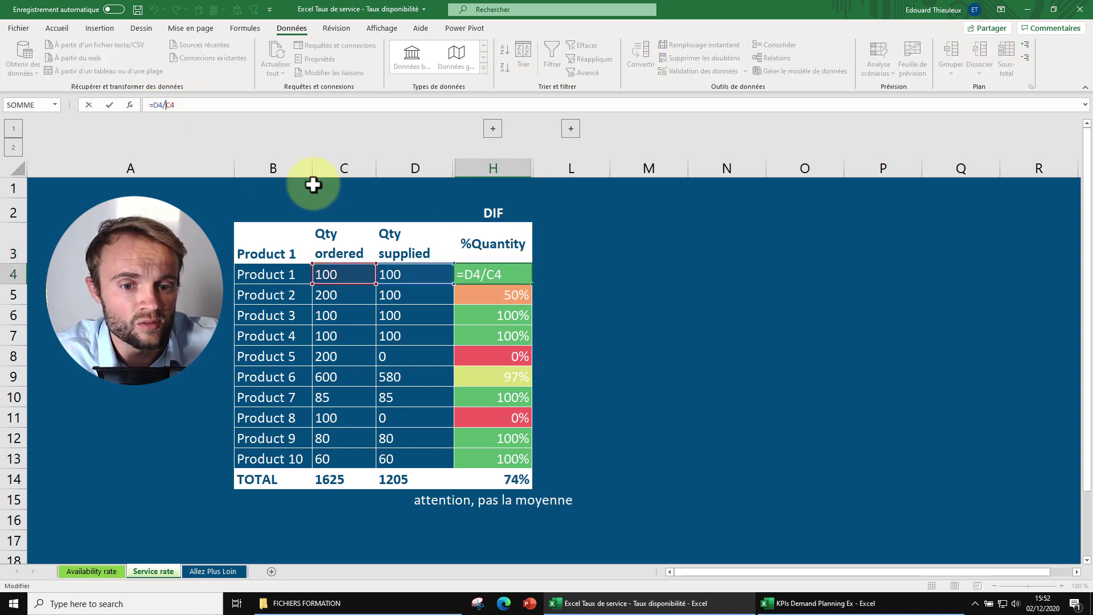
left_click(498, 335)
key("Escape")
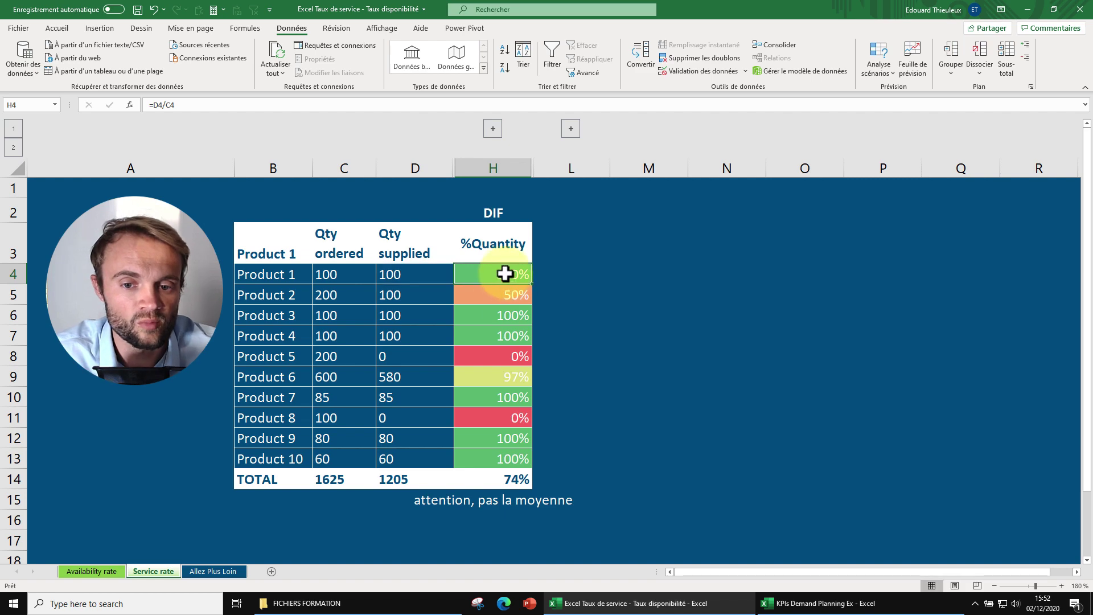
Review the %Quantity rates per product and check the formula behind the total rate in cell H14.
left_click_drag(505, 274, 501, 422)
scroll(499, 417, "down", 1)
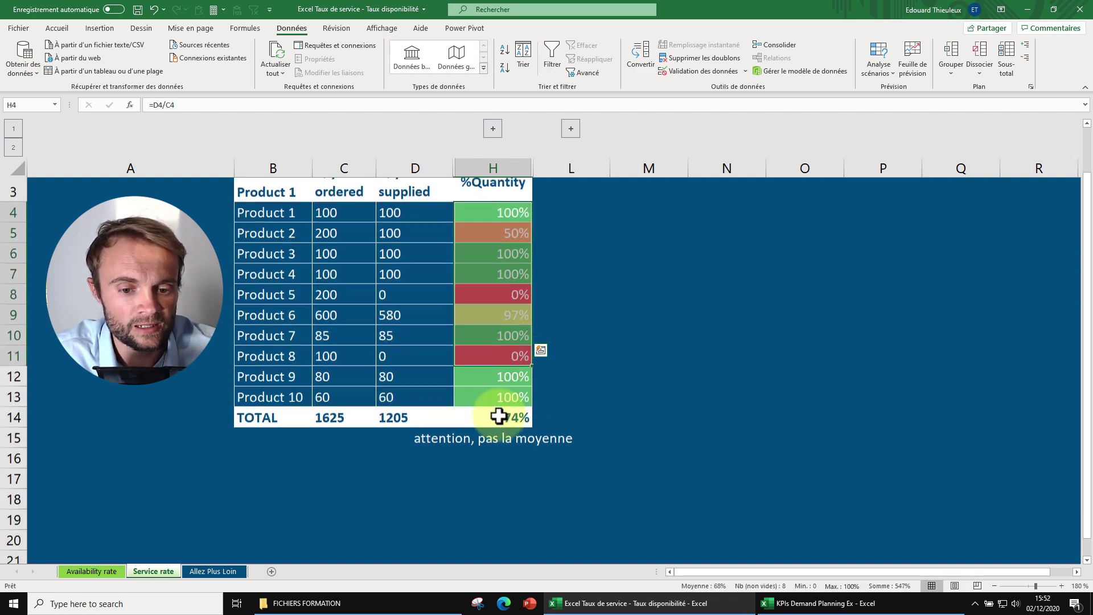
scroll(499, 417, "down", 1)
scroll(520, 417, "up", 3)
left_click(514, 477)
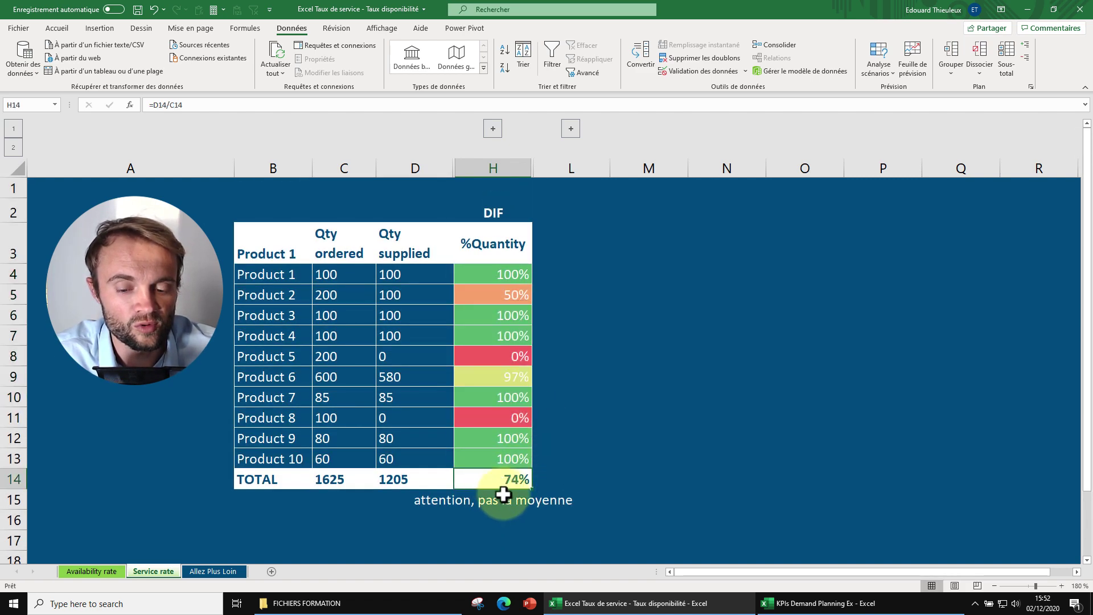
left_click_drag(503, 242, 505, 291)
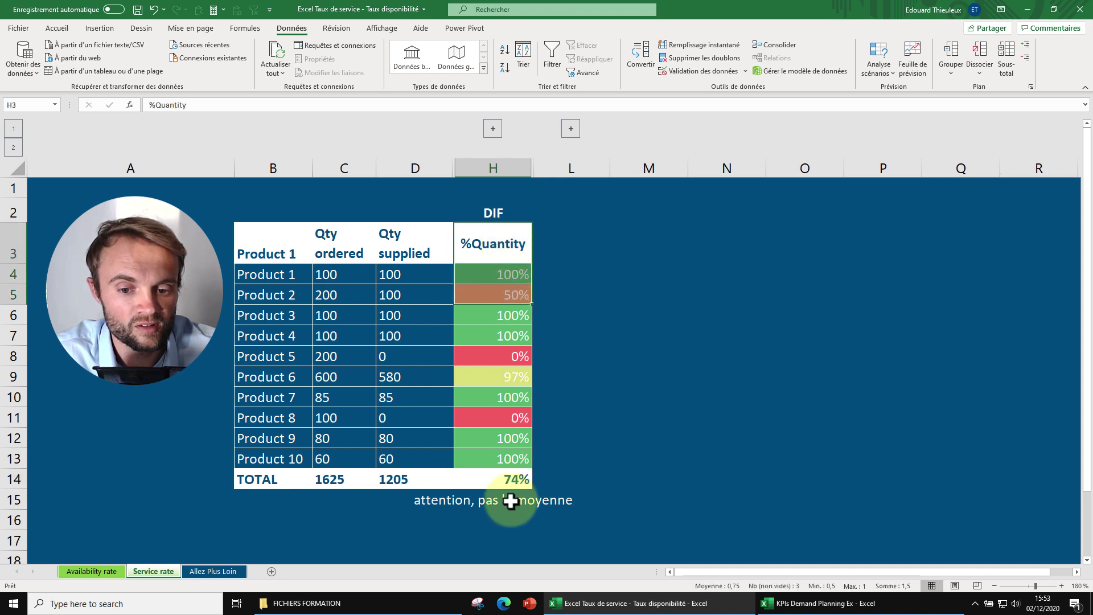
left_click(510, 481)
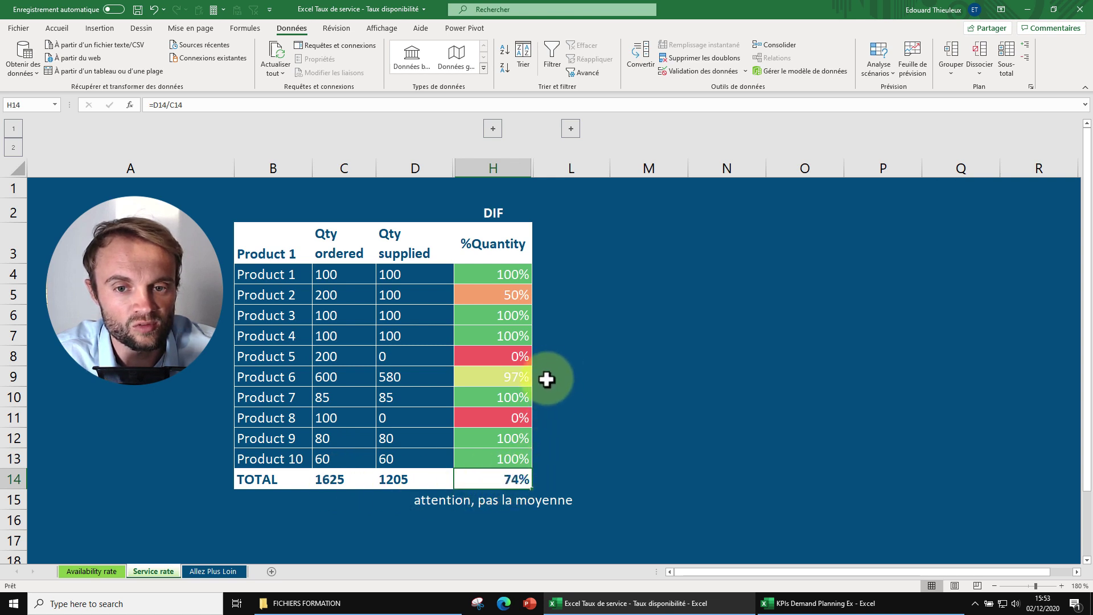
Expand the collapsed column group holding %Quality, %On Time and %Service and look over these three indicators.
left_click_drag(263, 235, 524, 240)
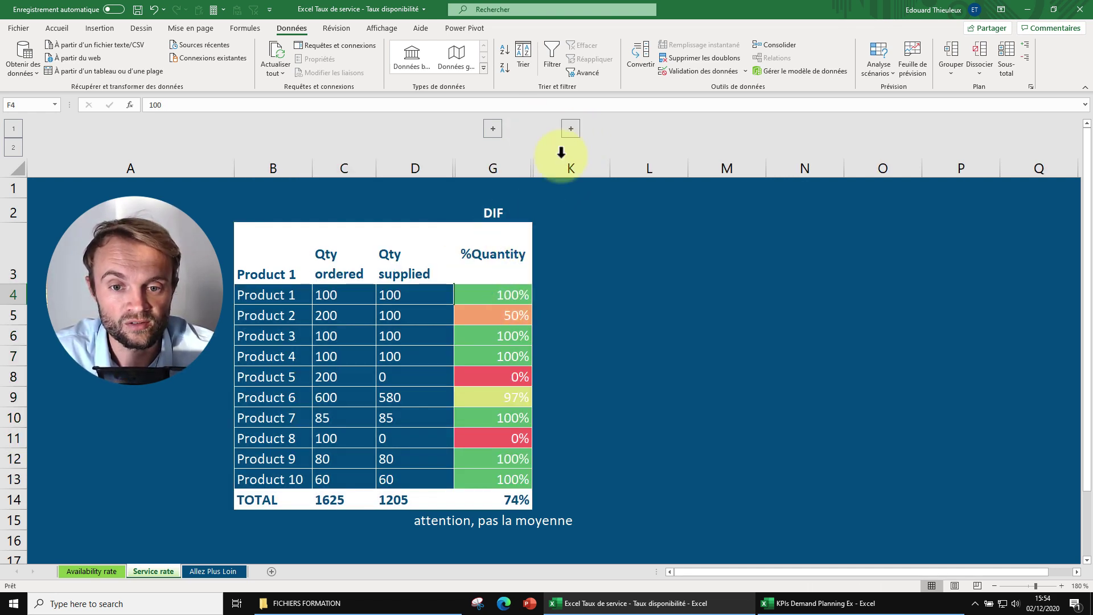
left_click(572, 130)
left_click(583, 258)
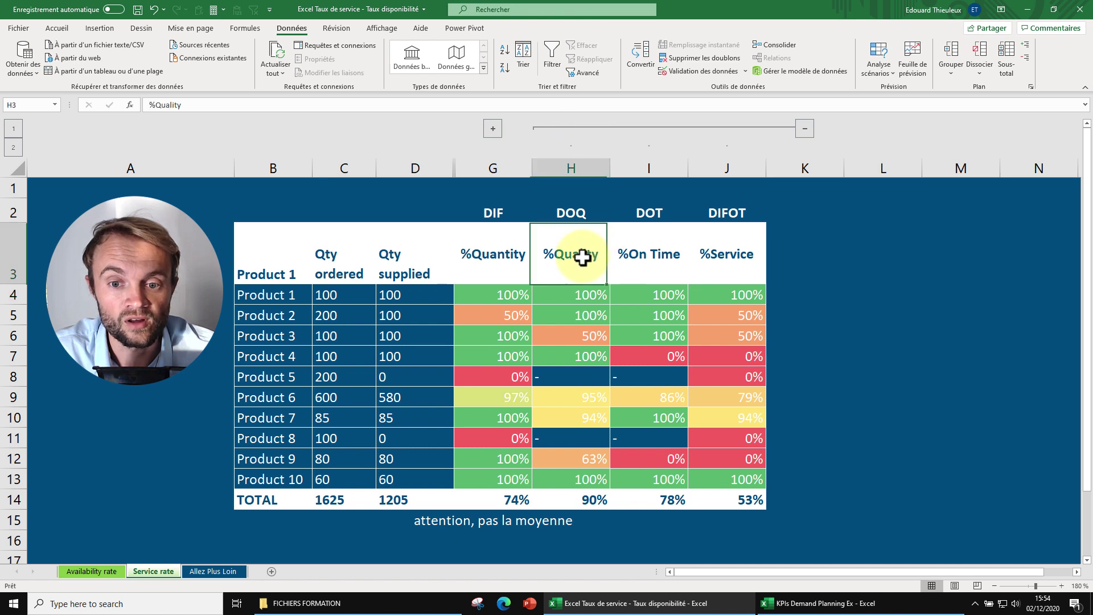
left_click(649, 252)
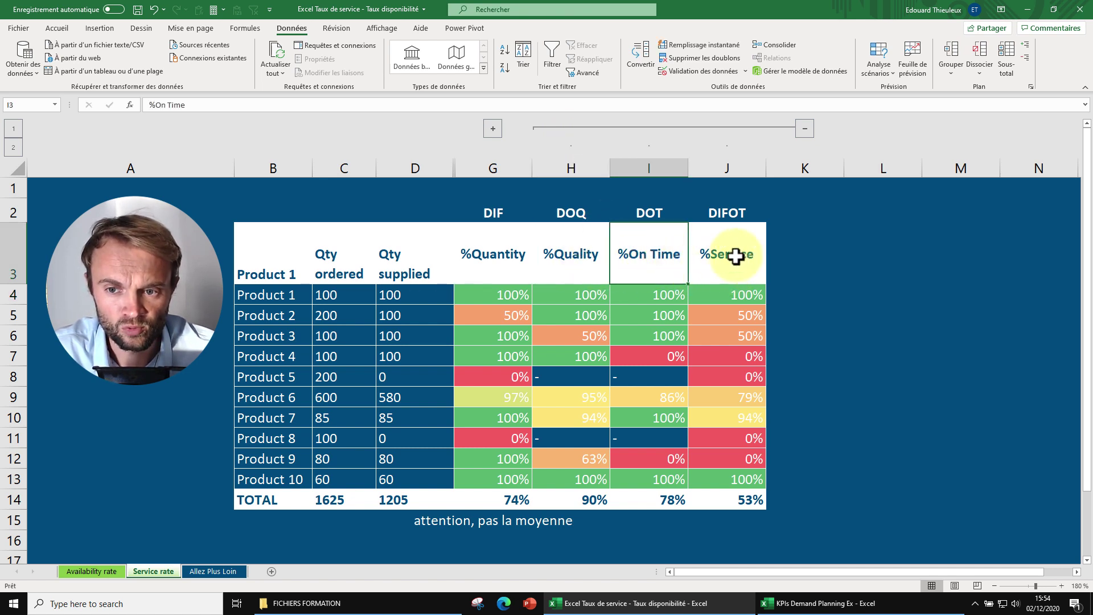
left_click_drag(736, 256, 726, 316)
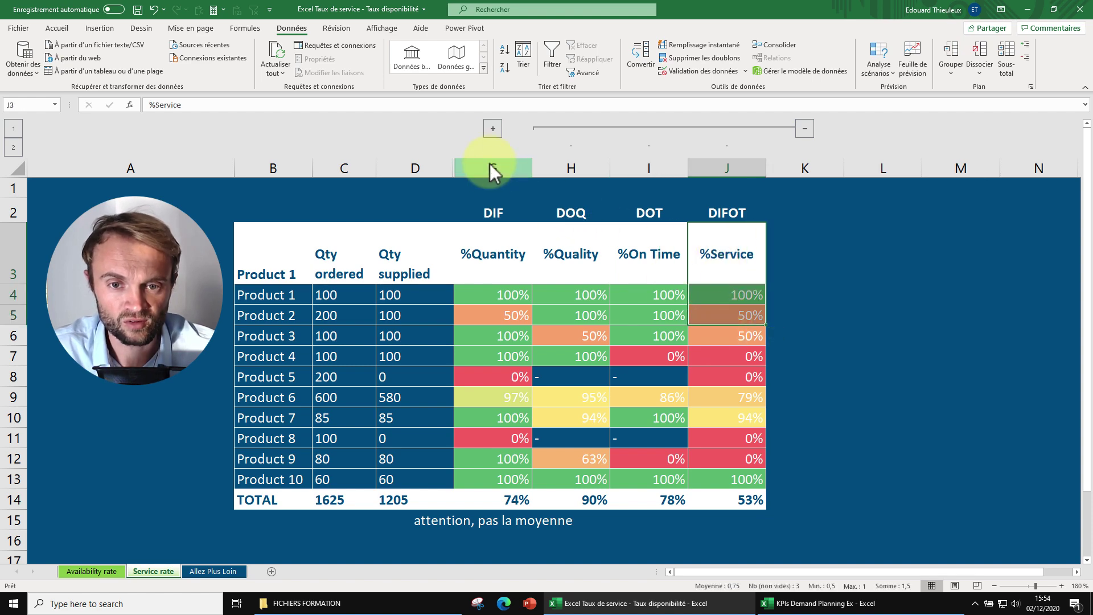
Expand the collapsed Quality Issues and Qty delivered on time columns, and select the Quality Issues values of all ten products.
left_click(493, 129)
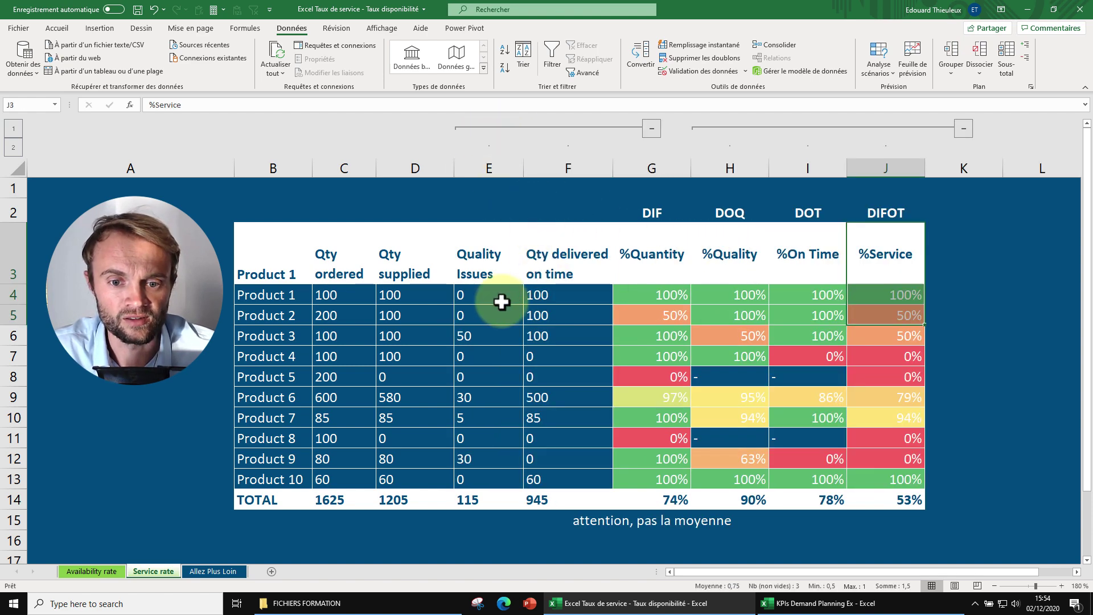
left_click_drag(487, 295, 486, 476)
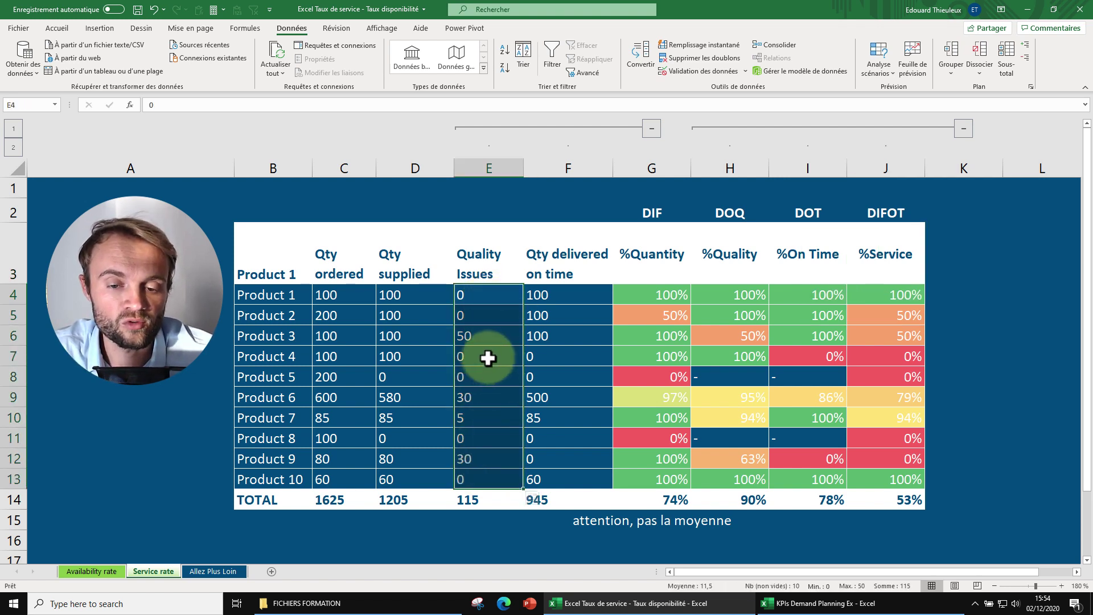
Compare the Quality Issues of Products 2 and 3, and inspect the %Quality formula for Product 3 in cell H6 without changing it.
left_click(488, 314)
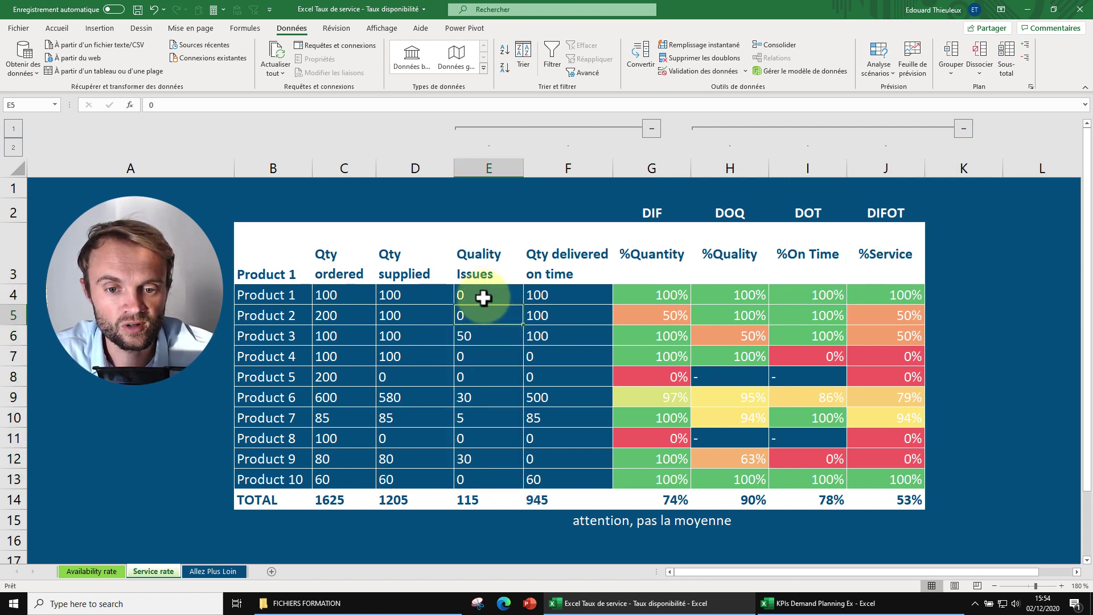
left_click(486, 341)
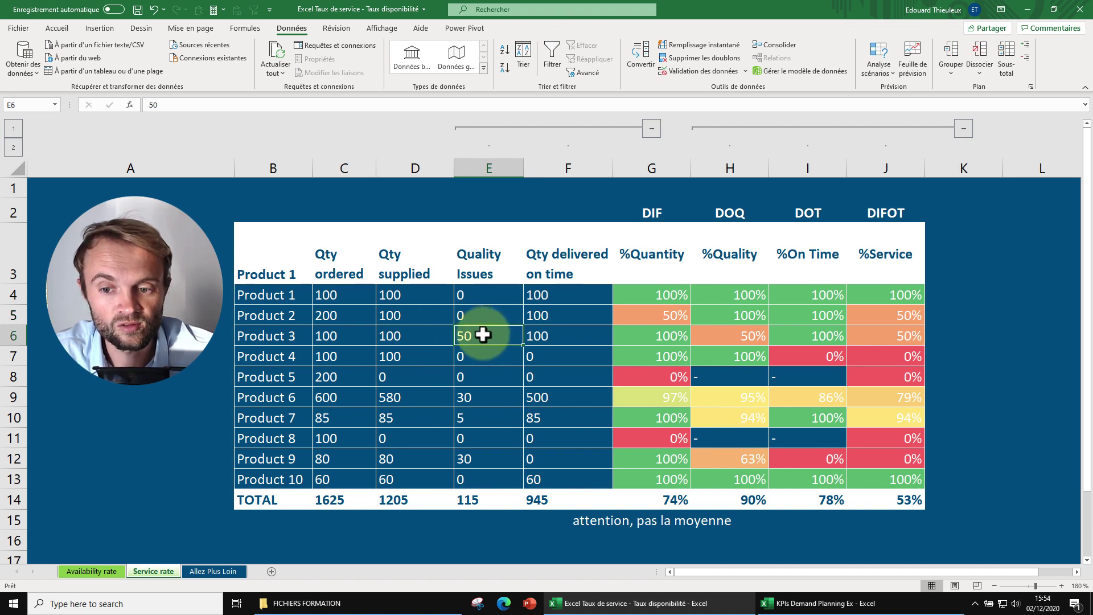
left_click(737, 259)
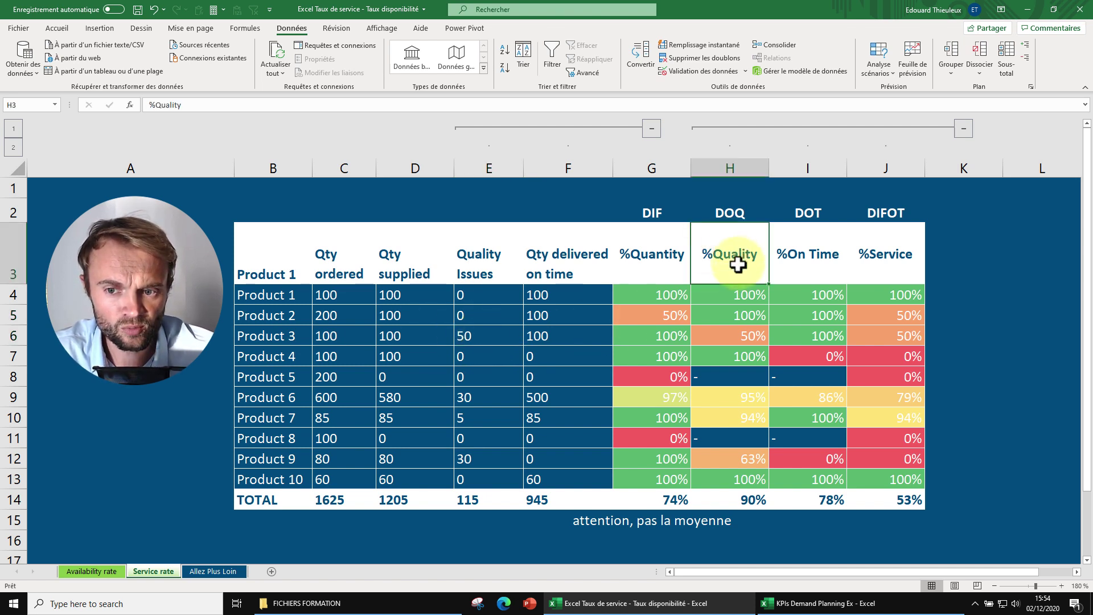
left_click(736, 336)
left_click(200, 105)
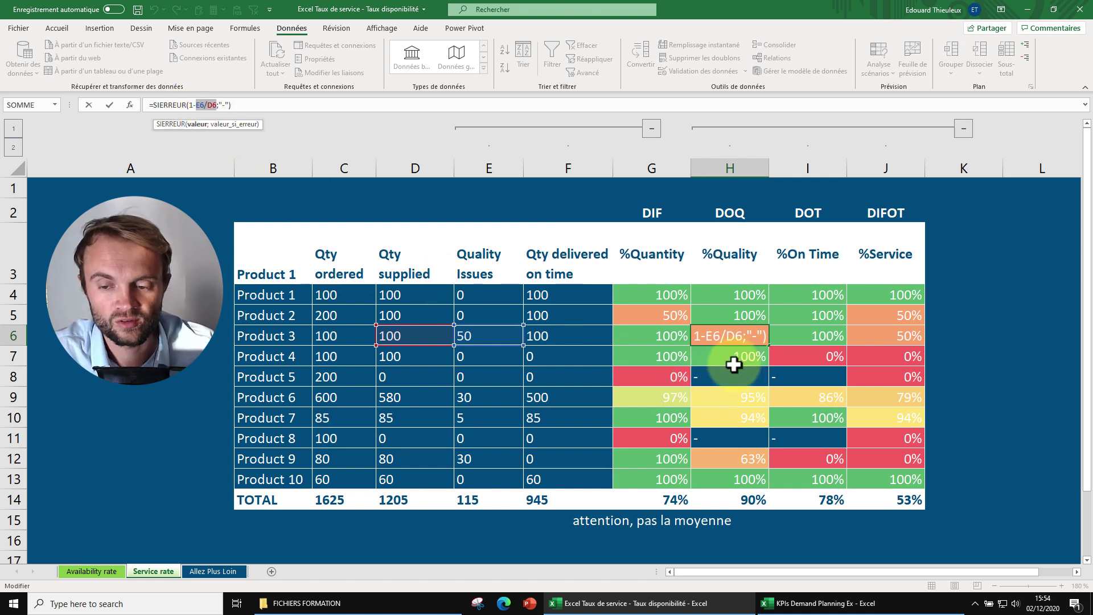
key("Return")
Review the %Quality rates per product and inspect the formula behind the total rate in cell H14 without changing it.
left_click_drag(749, 294, 742, 448)
left_click(746, 499)
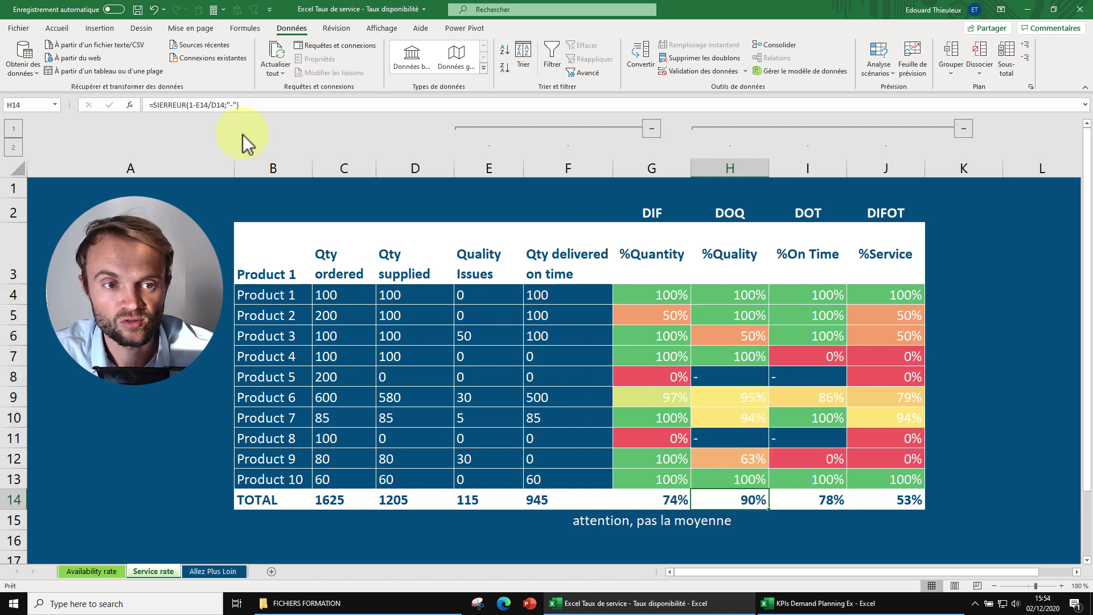
left_click(221, 106)
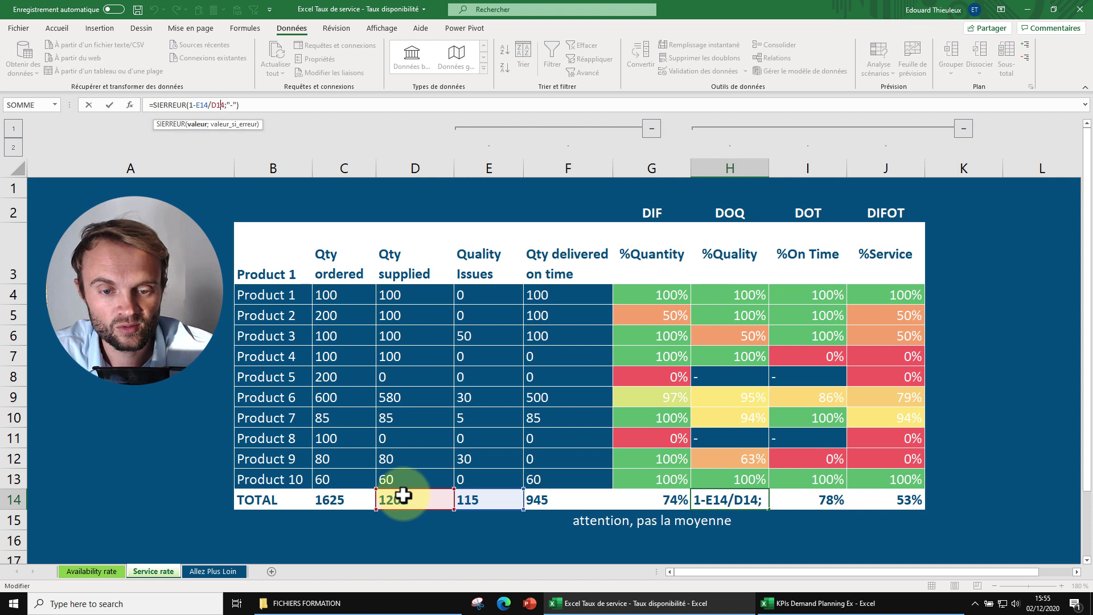
key("Escape")
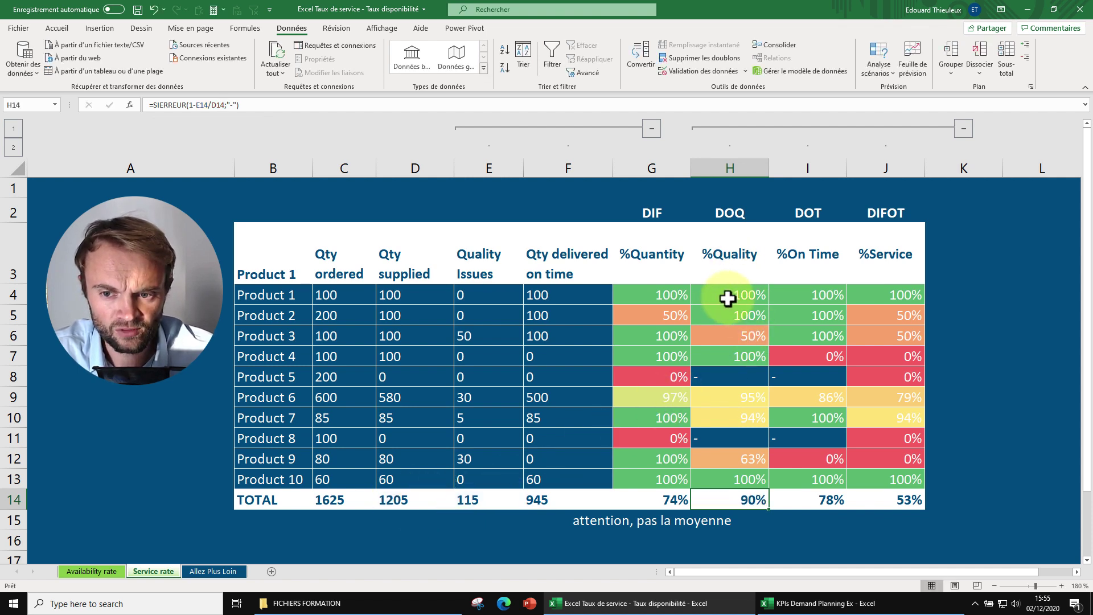
left_click_drag(728, 299, 724, 461)
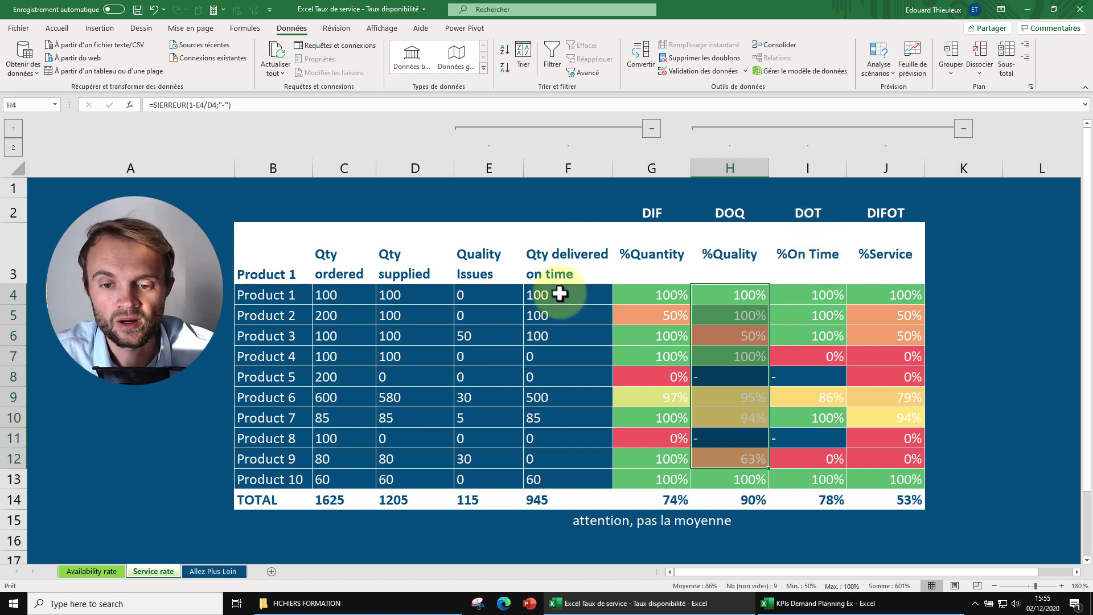
Review the Qty delivered on time values and inspect the %On Time formula for Product 1 in cell I4.
left_click_drag(560, 293, 556, 420)
left_click(553, 347)
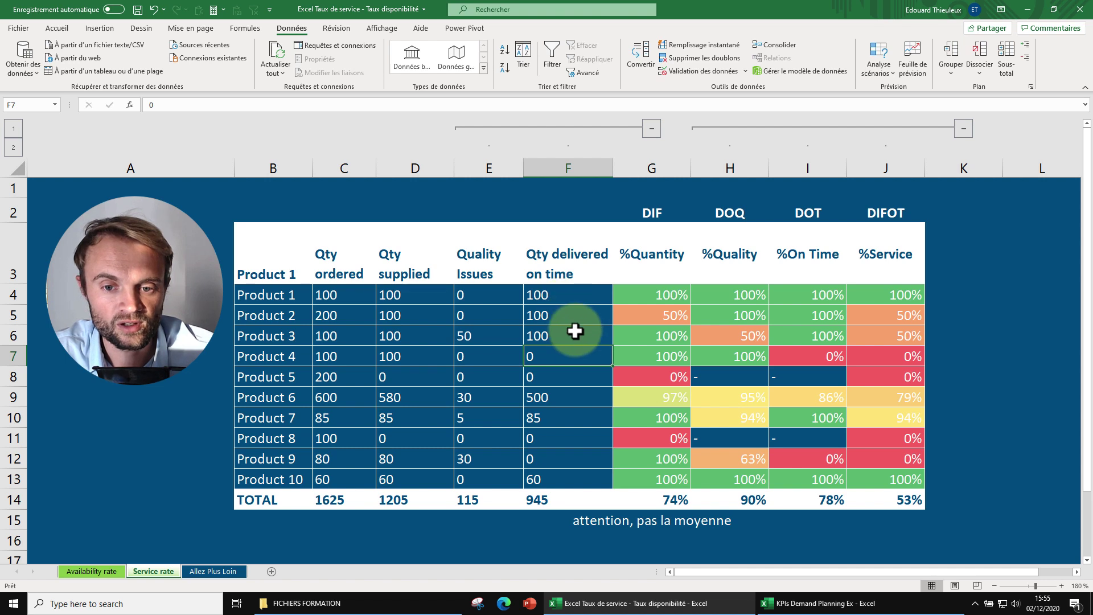
left_click_drag(569, 295, 569, 336)
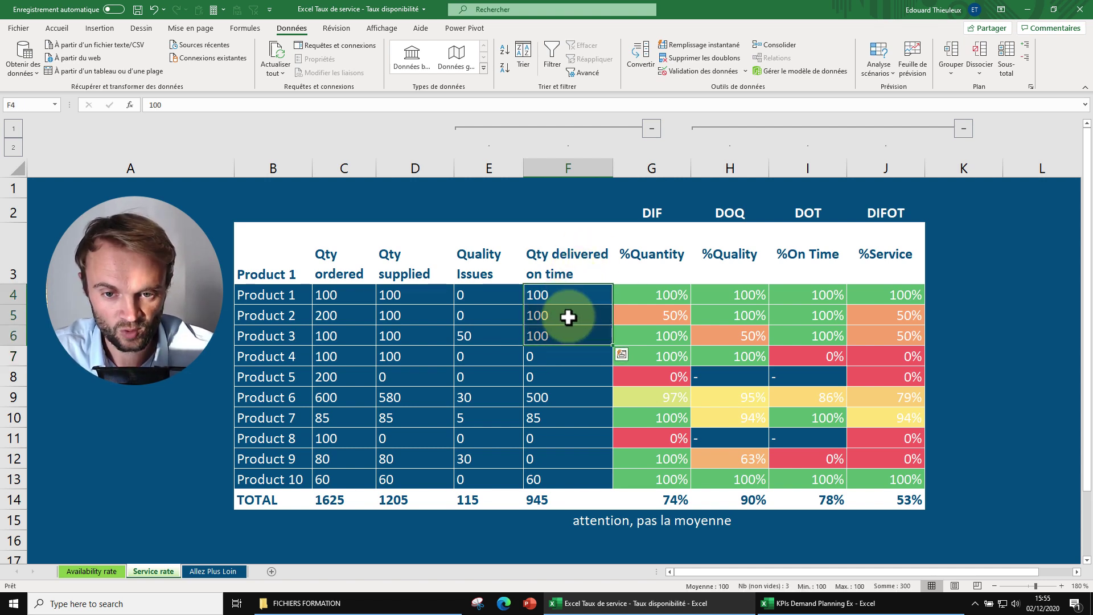
left_click(797, 295)
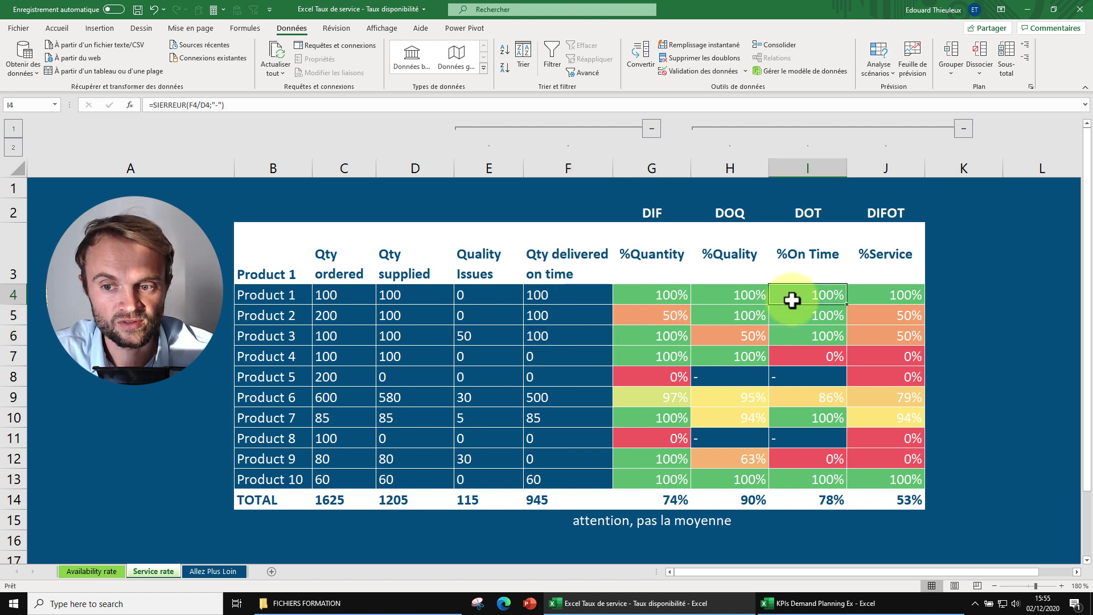
left_click(197, 105)
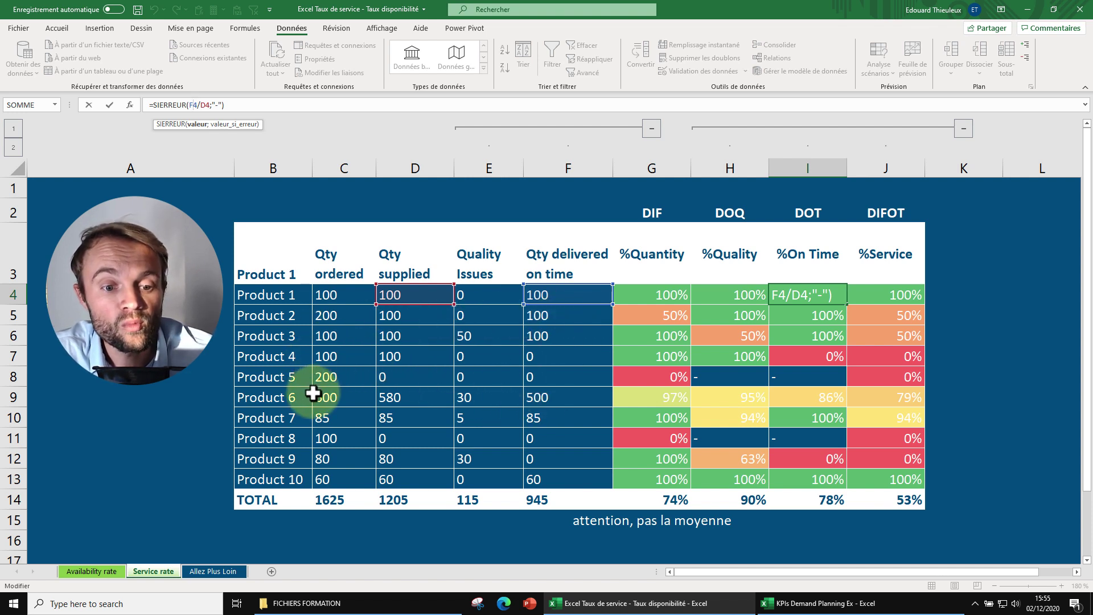
Compare the supplied and on-time delivered quantities of Product 6 in row 9.
left_click(404, 398)
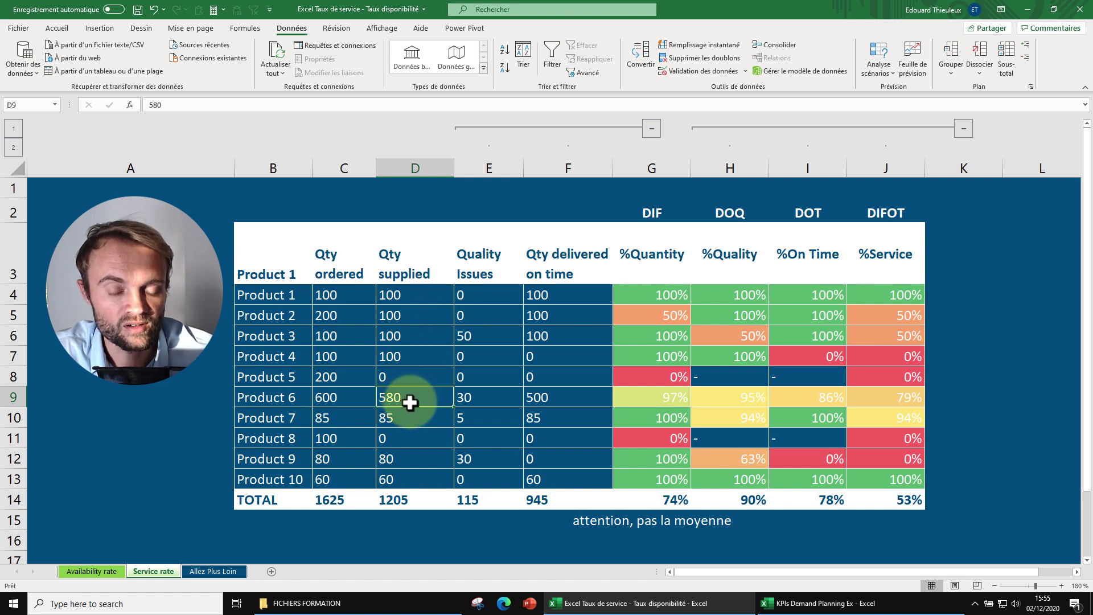
left_click(540, 398)
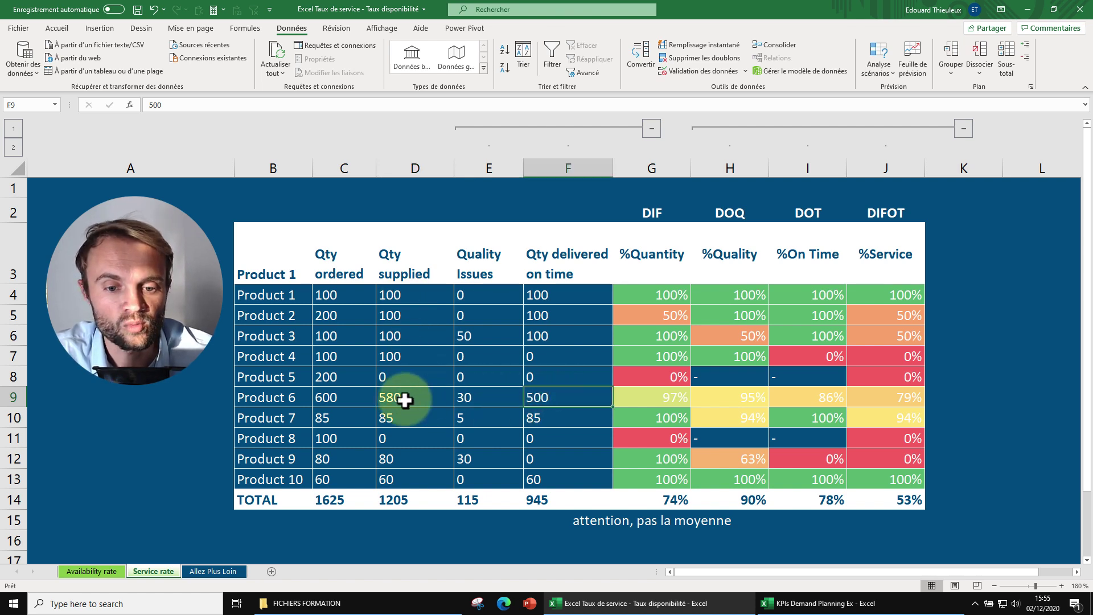
left_click_drag(244, 398, 575, 398)
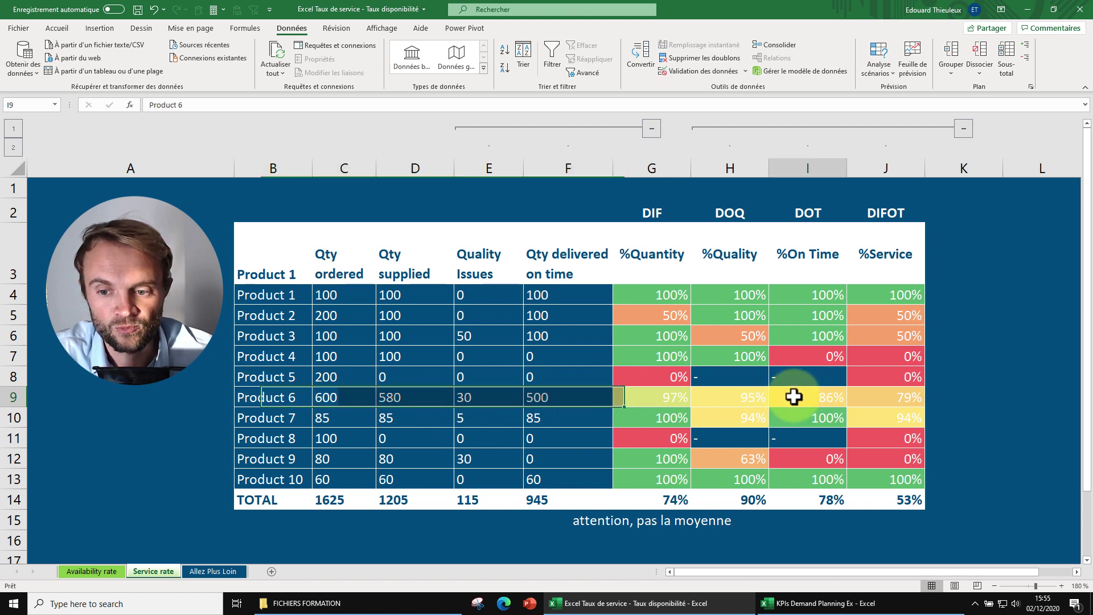
Review the %On Time rates per product and inspect the formula behind the total rate in cell I14.
left_click_drag(822, 297, 825, 505)
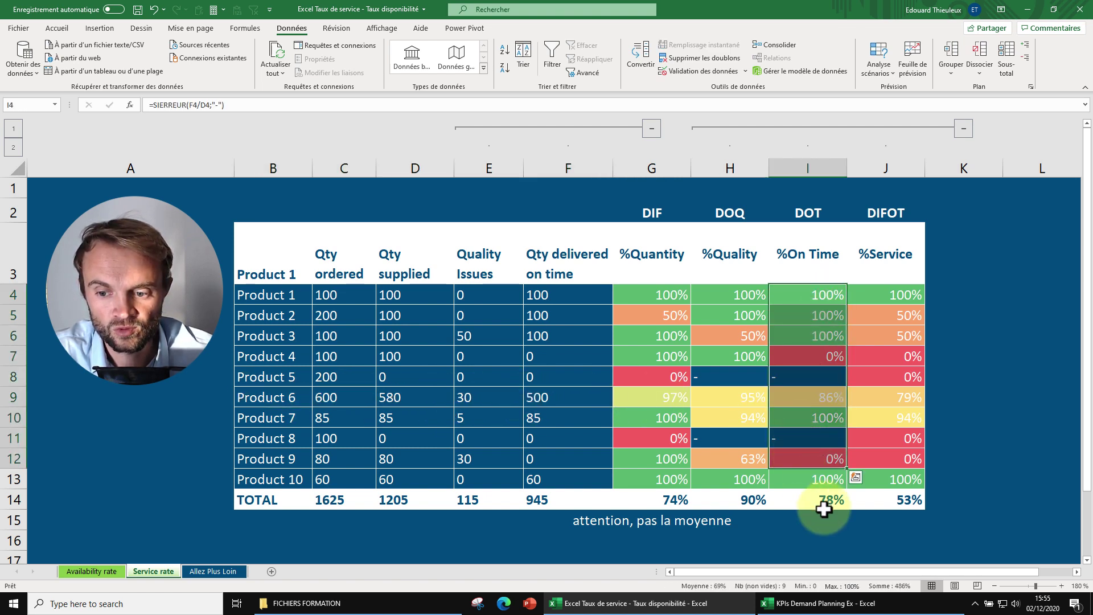
left_click(825, 506)
left_click(214, 107)
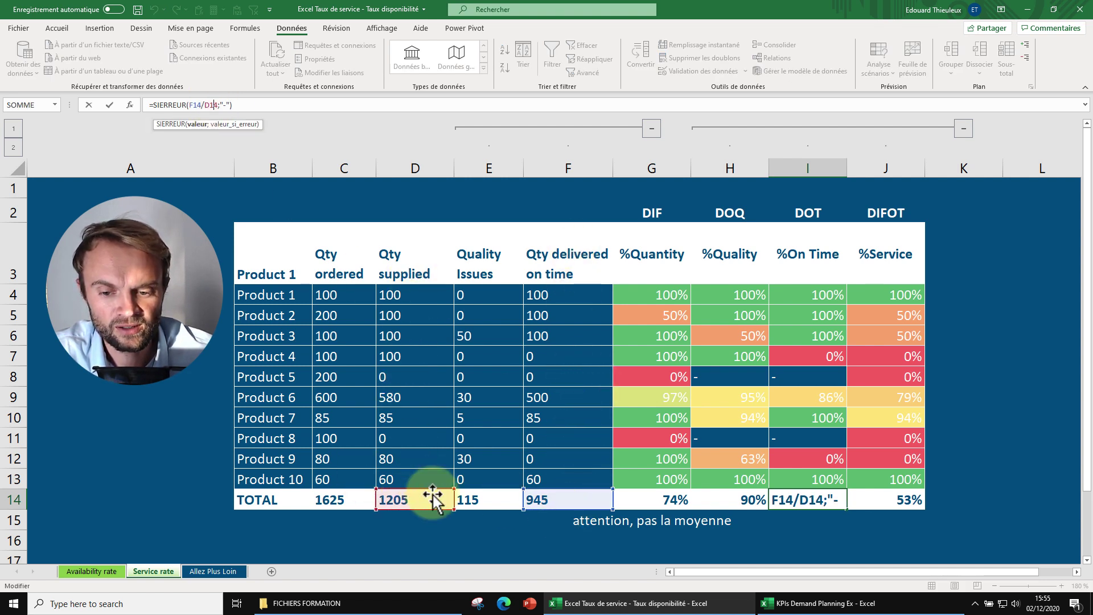
left_click(792, 357)
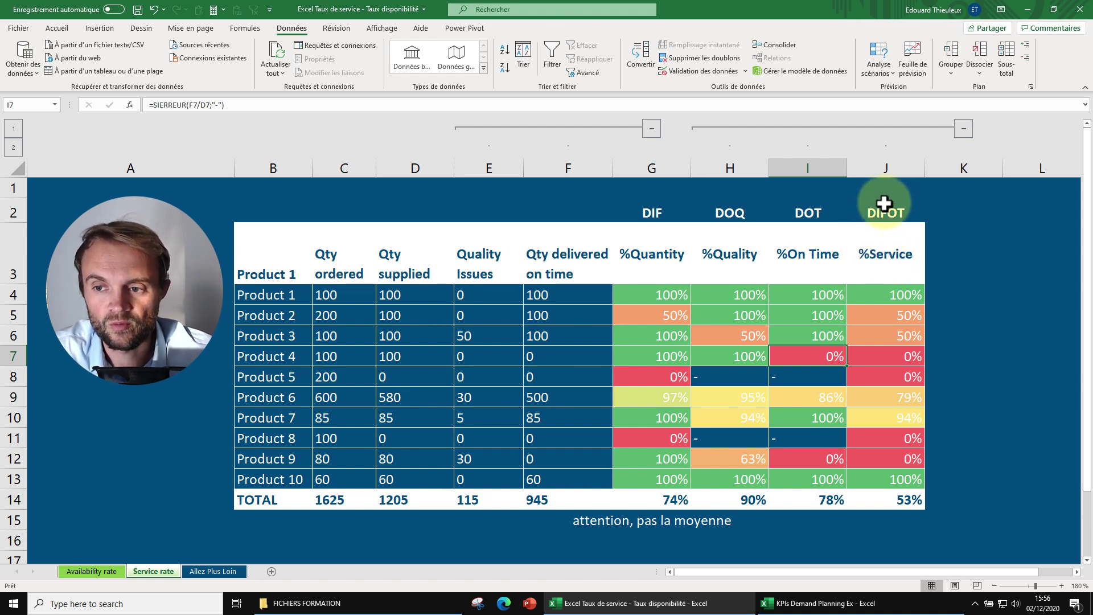
Inspect the %Service formula for Product 1 in cell J4 and leave it without changes.
left_click(899, 298)
left_click(239, 108)
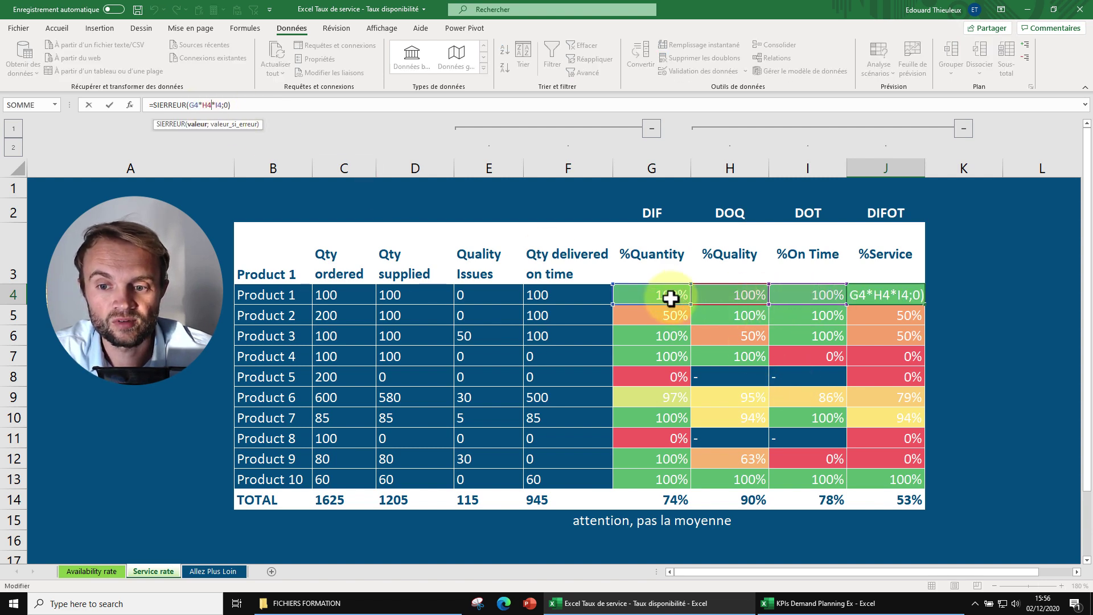
key("Escape")
Compare the %Service rate of Product 2 with its %Quantity, %Quality and %On Time rates in row 5.
left_click(896, 317)
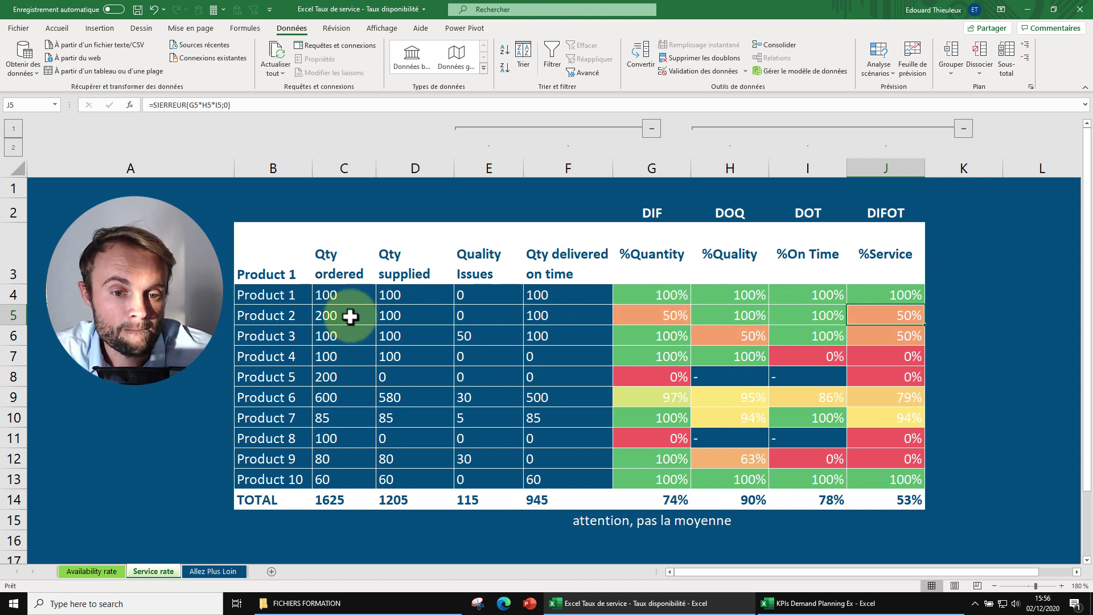
left_click(674, 317)
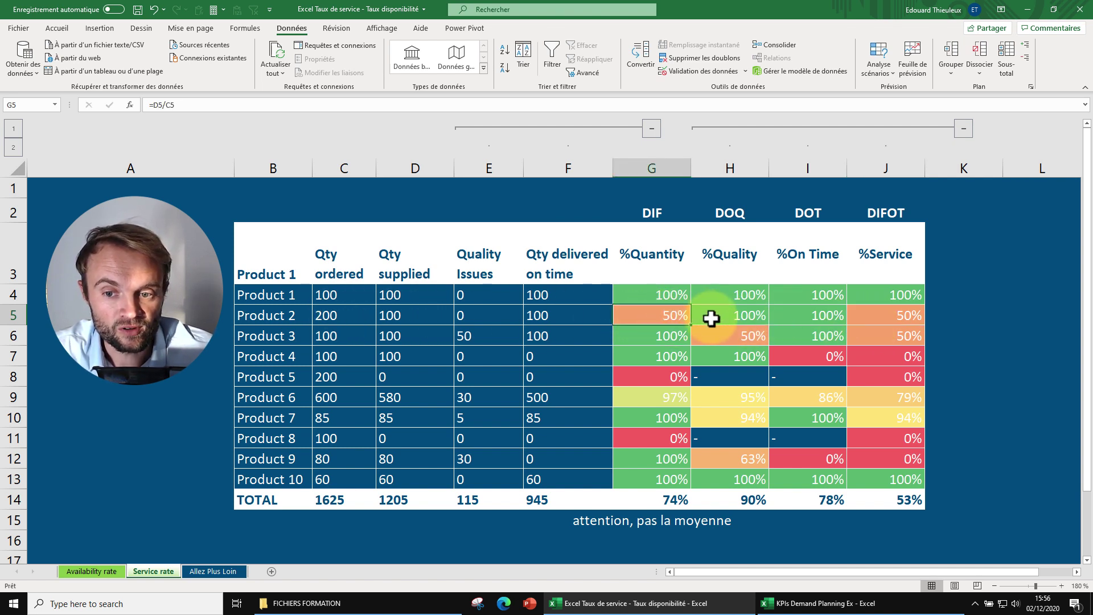
left_click(904, 320)
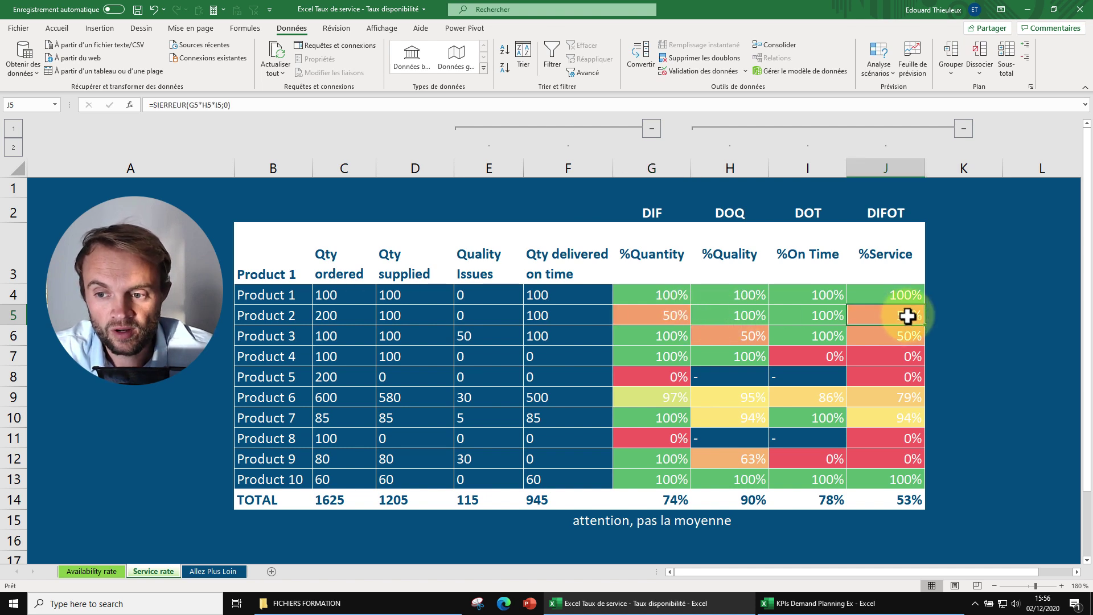
left_click_drag(899, 317, 669, 318)
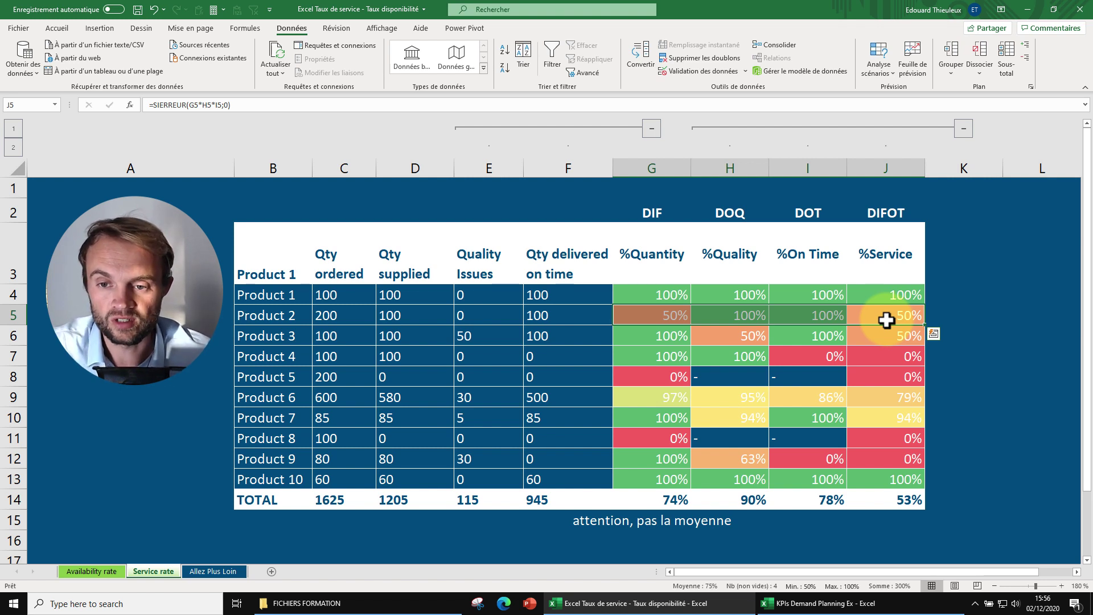
left_click(720, 315)
left_click(837, 315)
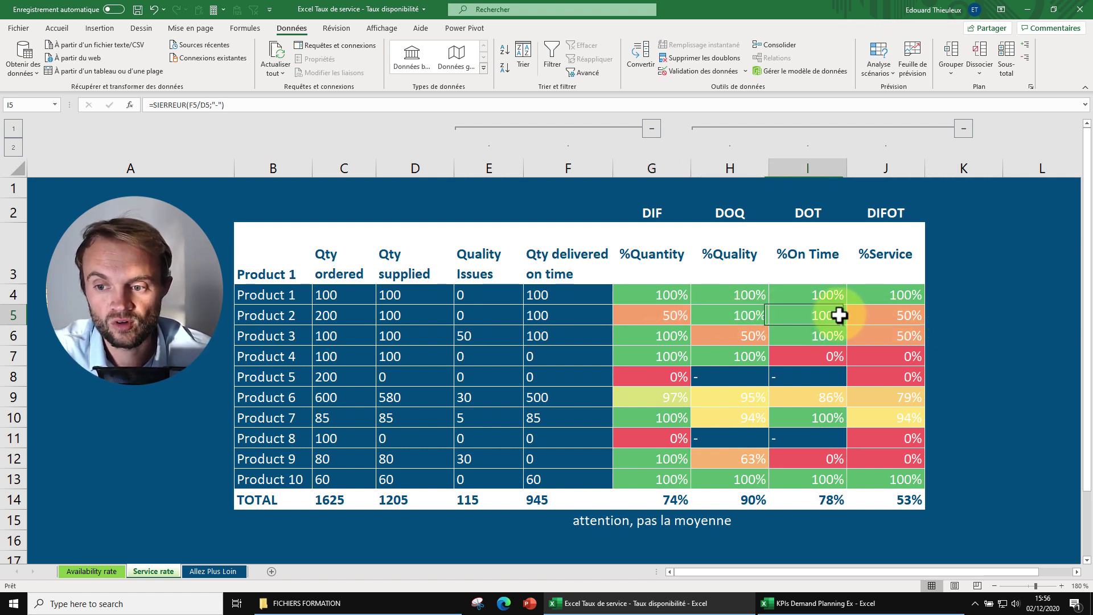
Compare the %Service rates of Product 4 and Product 6 with the three indicators in their rows.
left_click_drag(678, 353, 900, 354)
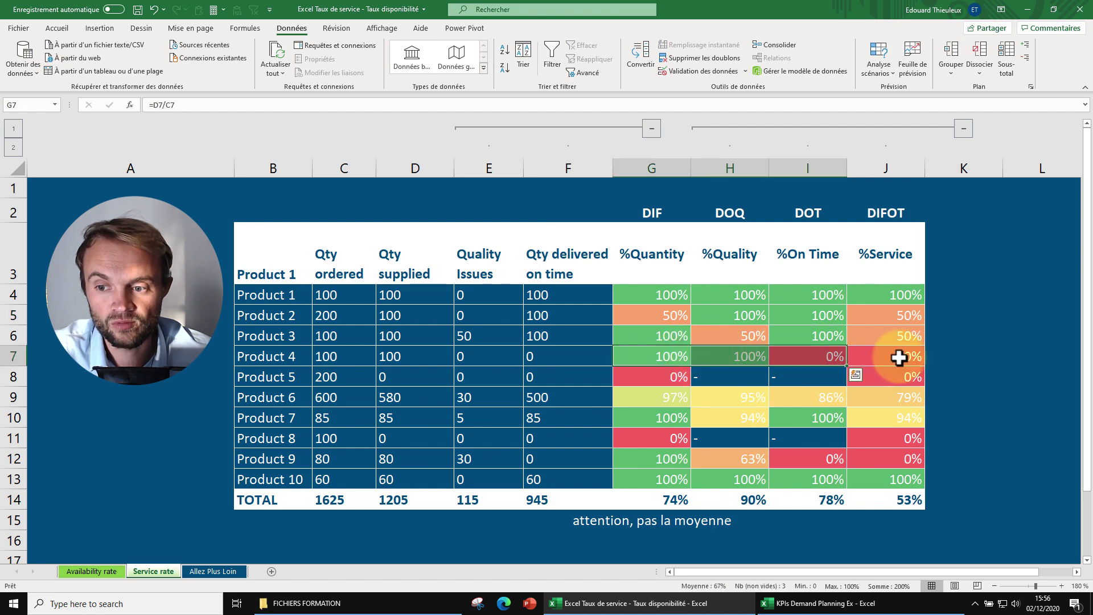
left_click(898, 358)
scroll(798, 362, "down", 2)
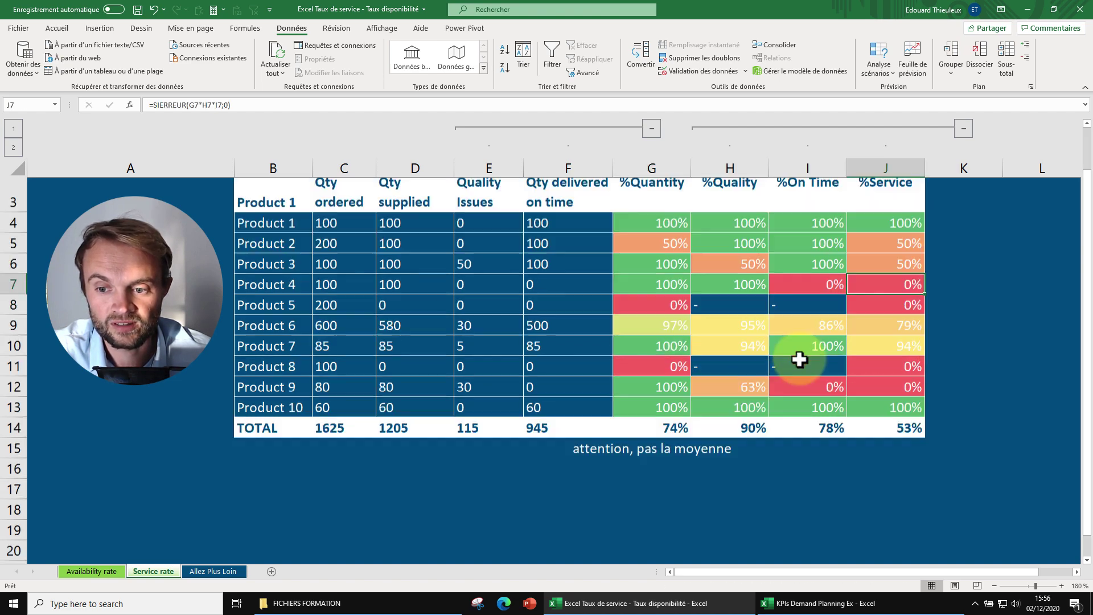
scroll(683, 297, "up", 2)
left_click_drag(666, 397, 775, 400)
left_click(893, 405)
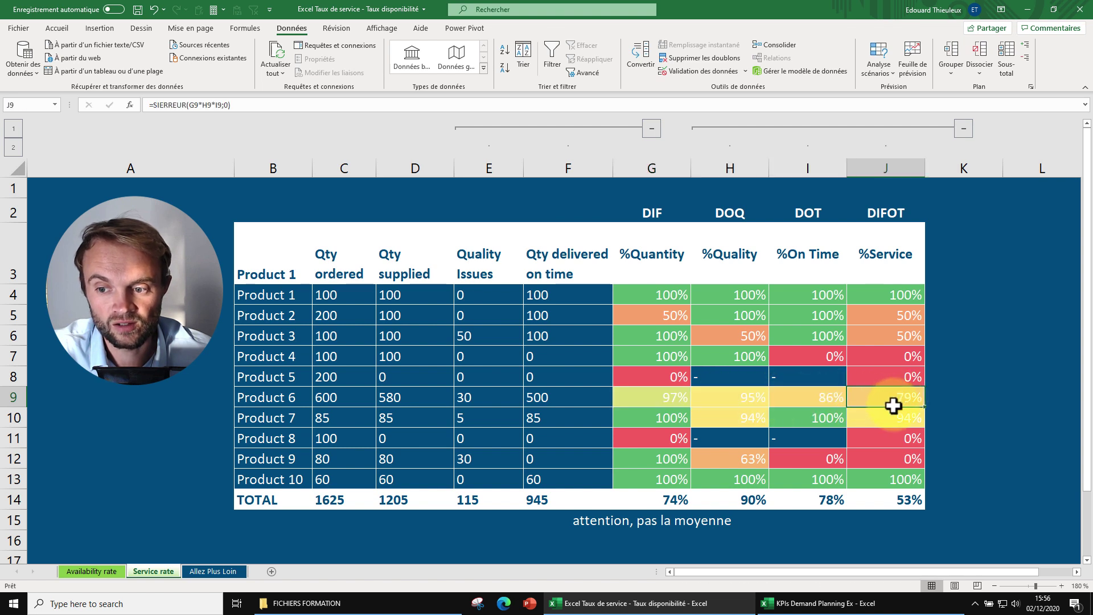
Review the %Service rates with the total formula in cell J14, and look over the DIF, DOQ, DOT and DIFOT headings.
left_click_drag(901, 294, 901, 476)
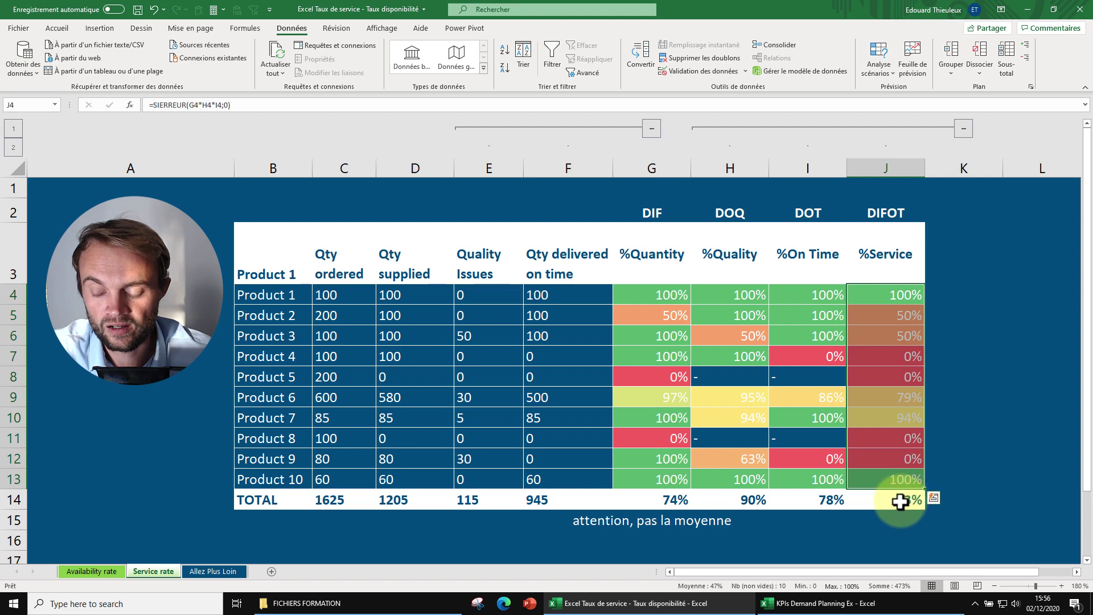
left_click(898, 500)
left_click(222, 105)
type("*")
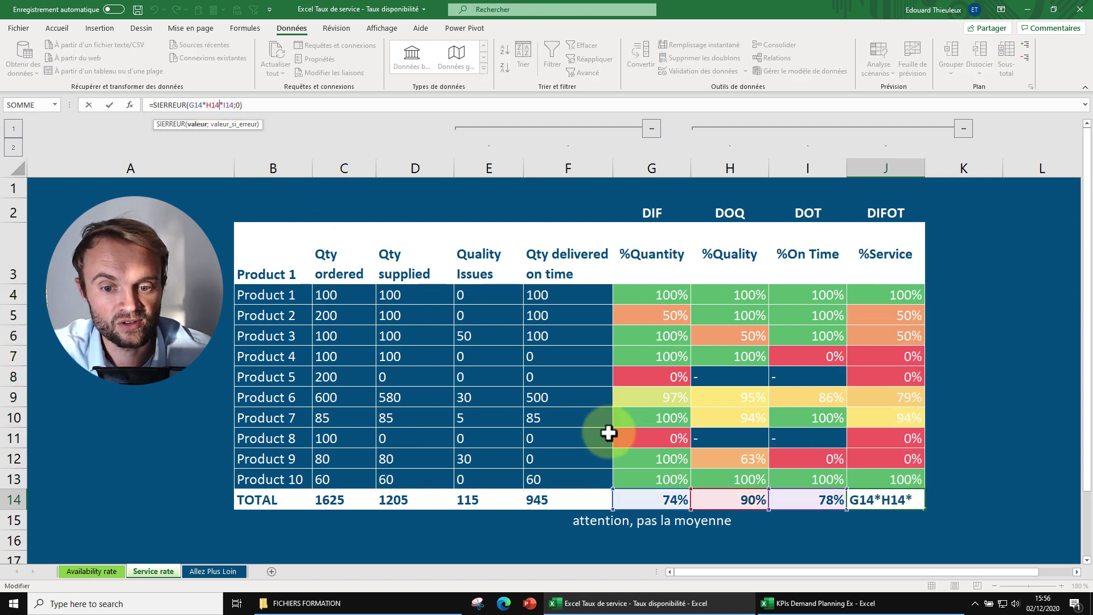
key("ctrl+Return")
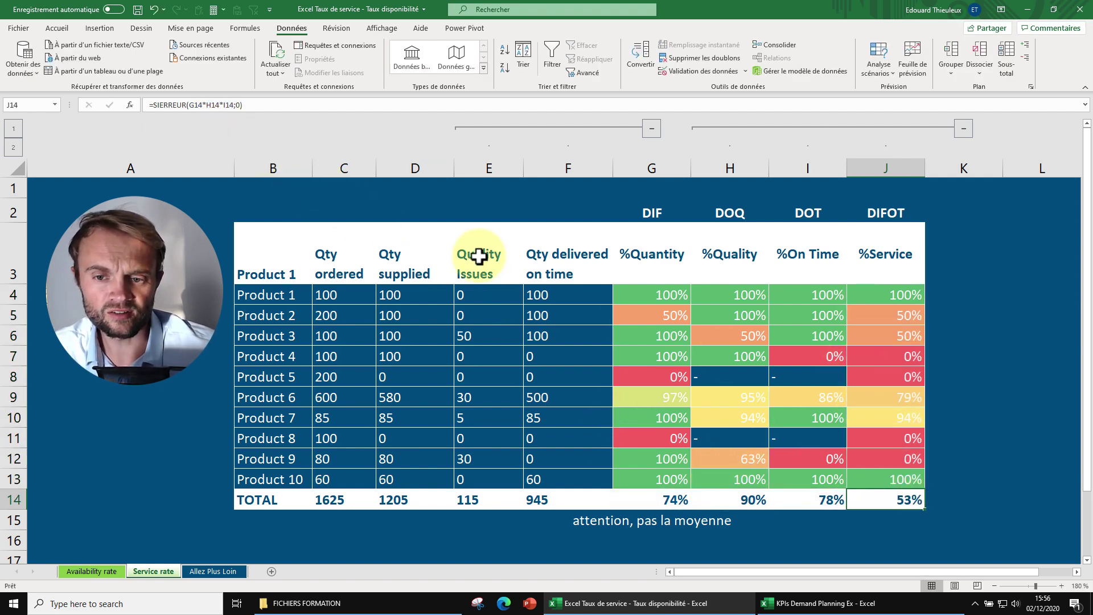
left_click_drag(675, 217, 655, 378)
left_click_drag(734, 223, 886, 273)
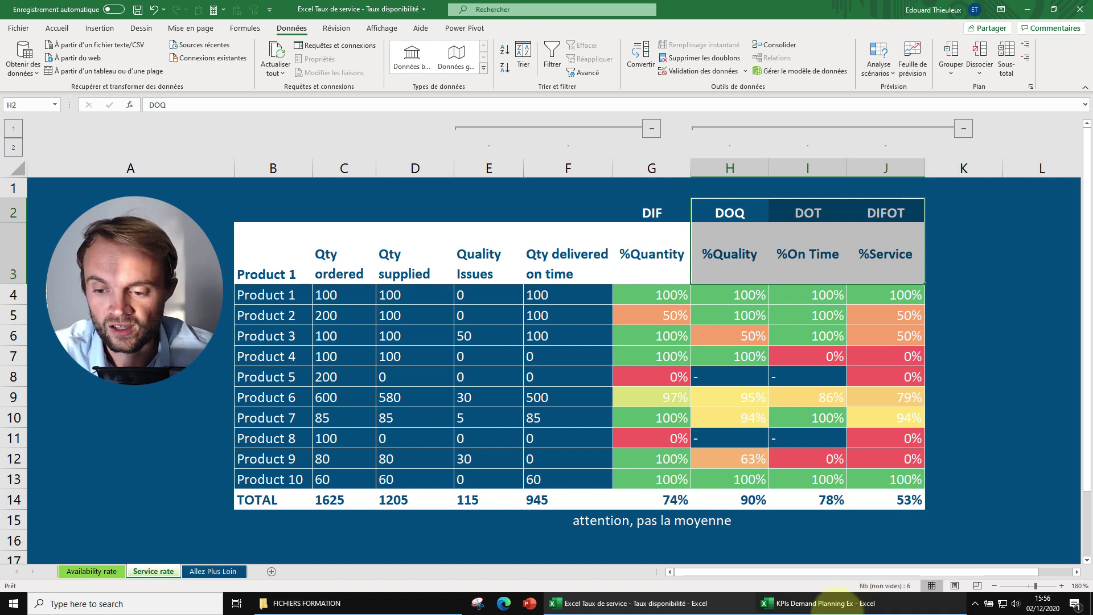
Switch to the KPIs Demand Planning Ex workbook and look over the charts and filters of its Supply Chain Dashboard.
left_click(820, 606)
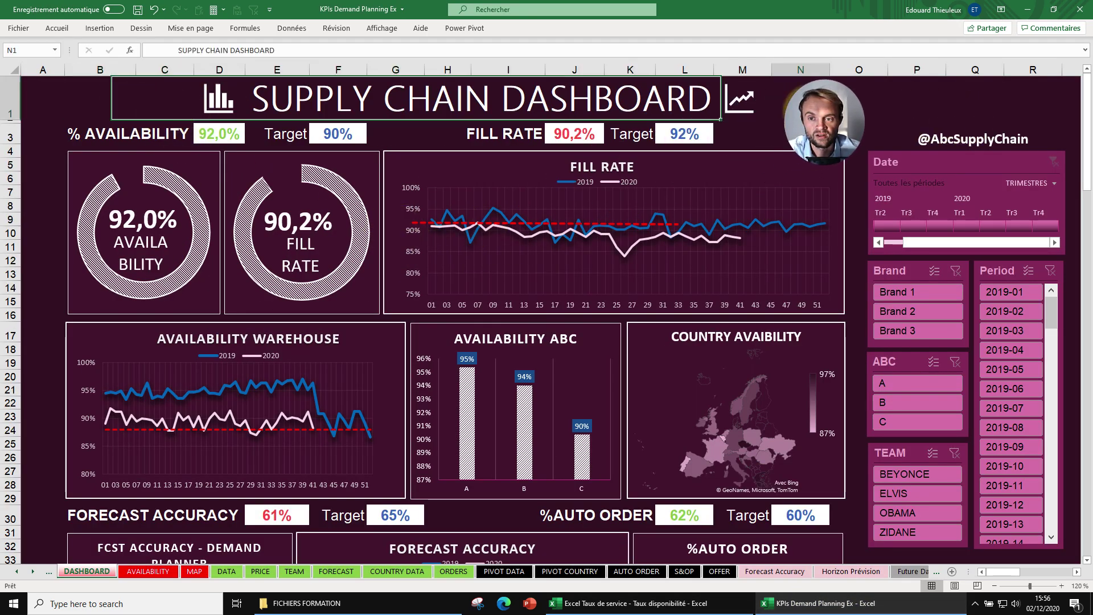
left_click(780, 108)
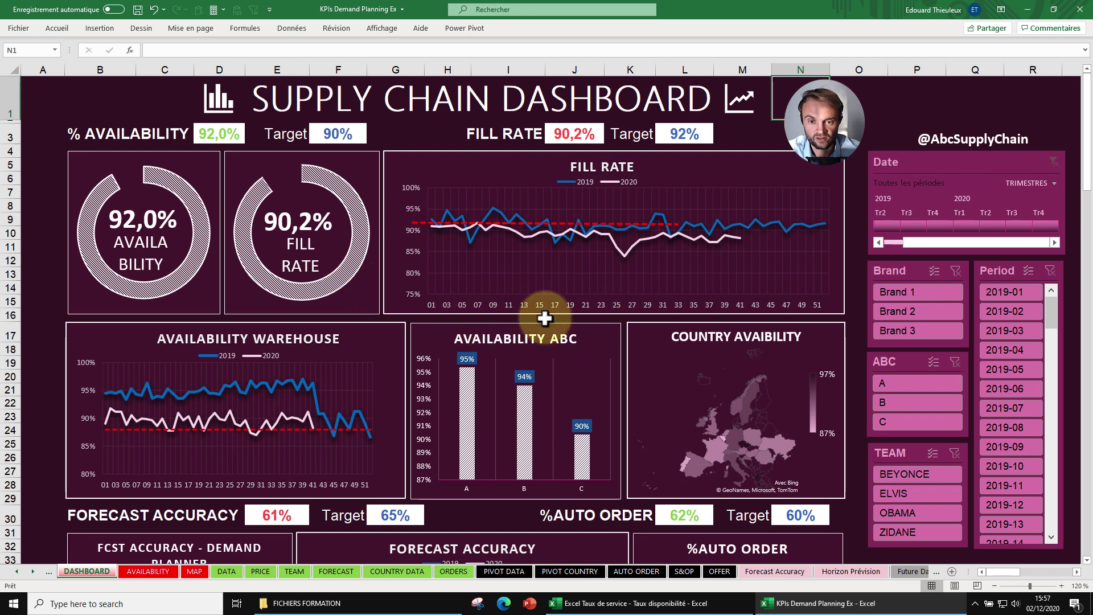
scroll(570, 281, "down", 2)
scroll(584, 294, "up", 2)
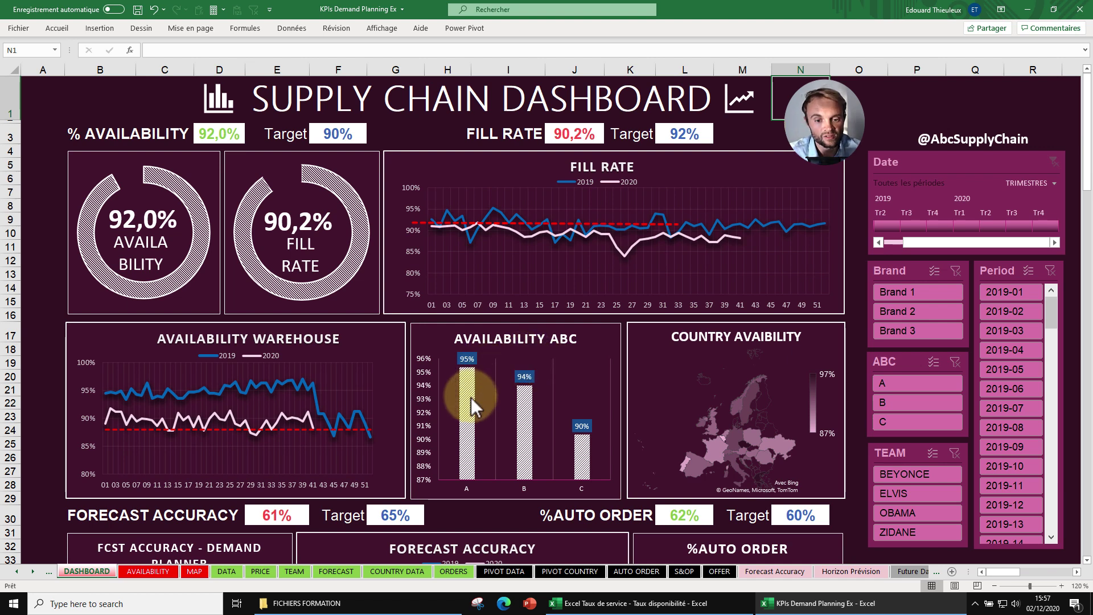
left_click(926, 311)
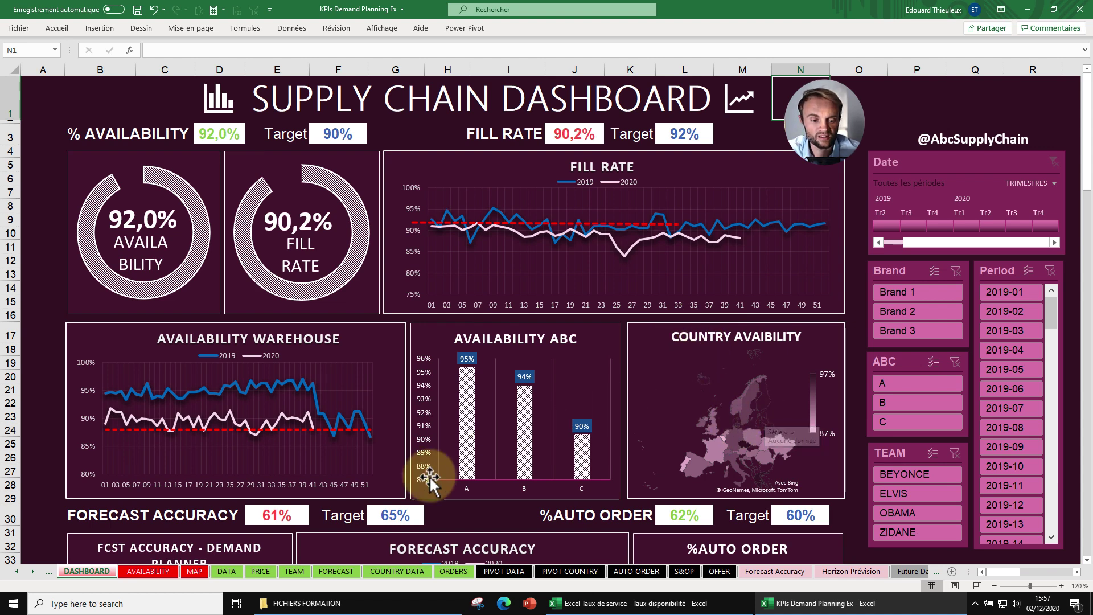
View the country availability rate map on the AVAILABILITY sheet and return to the DASHBOARD sheet.
left_click(147, 572)
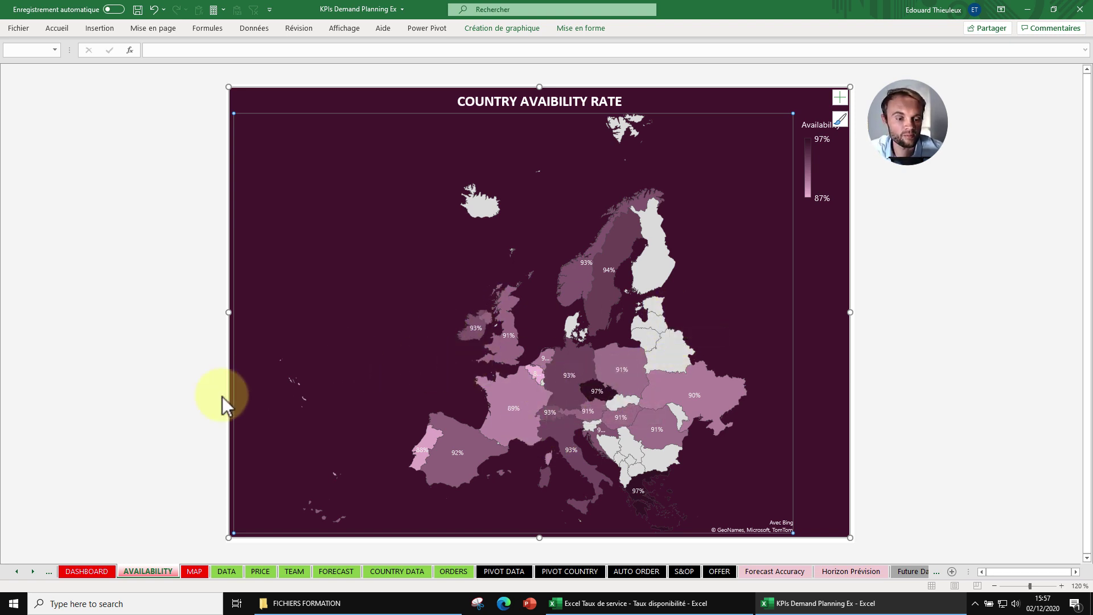
left_click(87, 571)
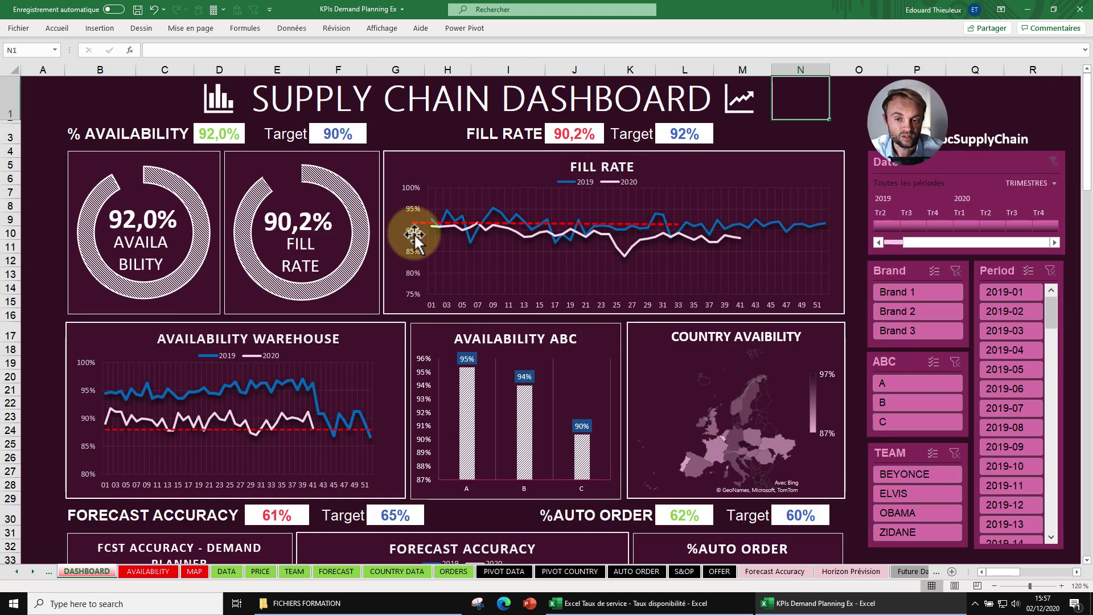